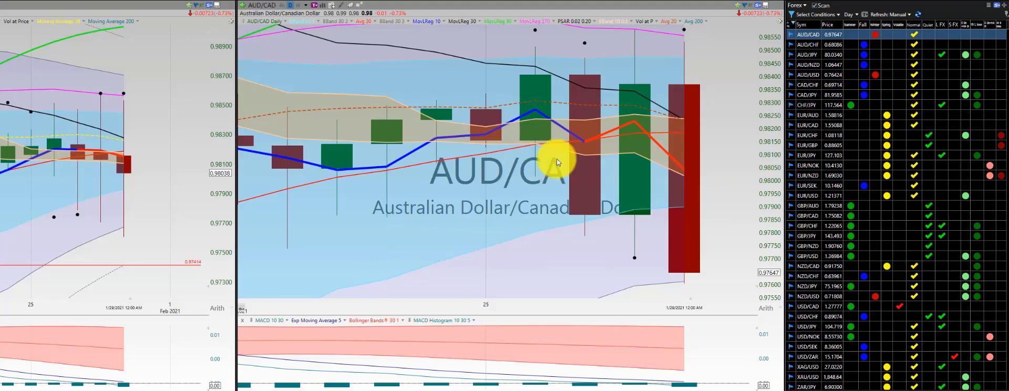
# Read the AUD/CAD bar values for 1/25, 1/26 and 1/27/21.
pyautogui.click(486, 202)
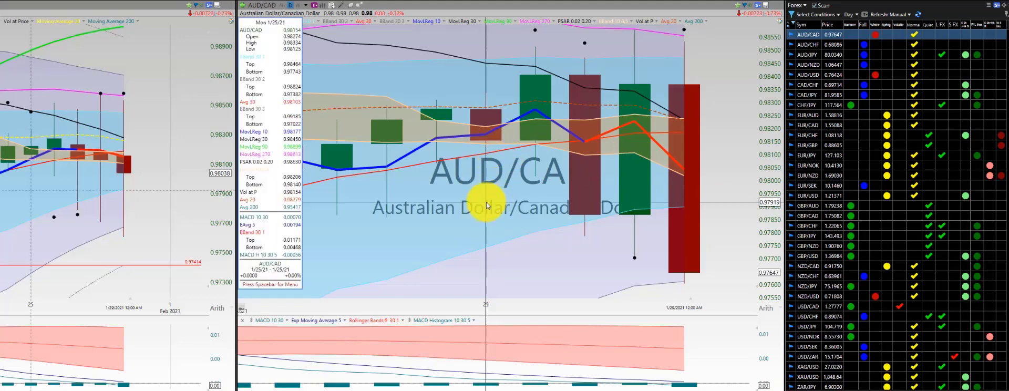
pyautogui.click(487, 202)
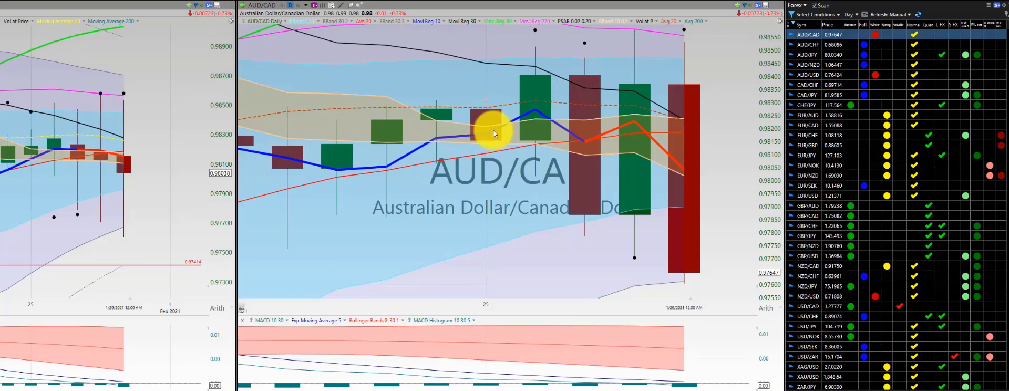
pyautogui.click(538, 140)
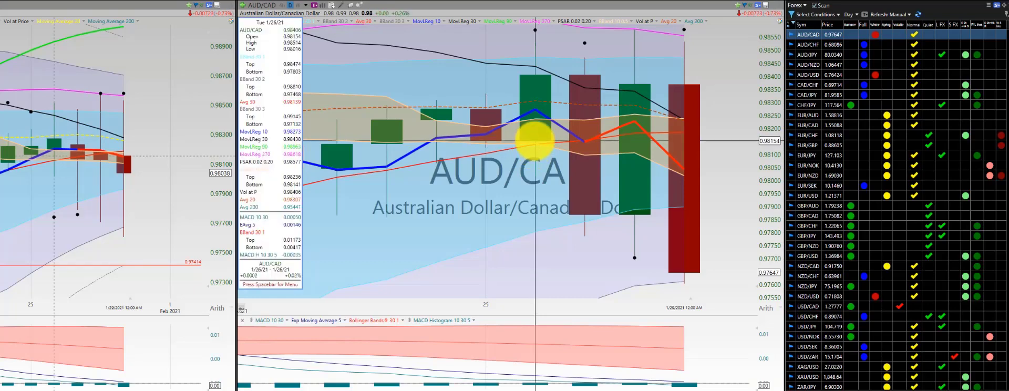
pyautogui.click(529, 153)
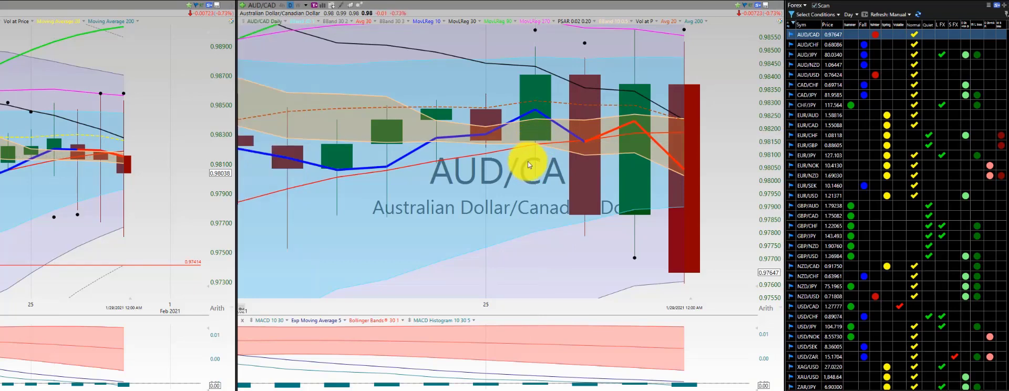
pyautogui.click(572, 191)
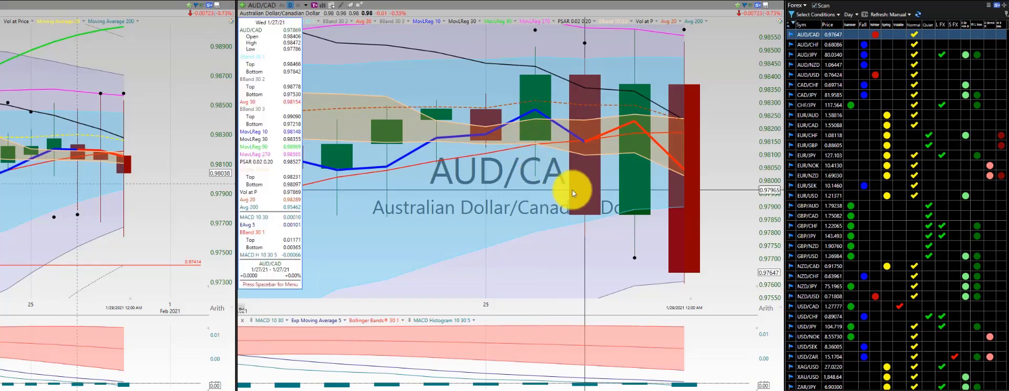
pyautogui.click(573, 190)
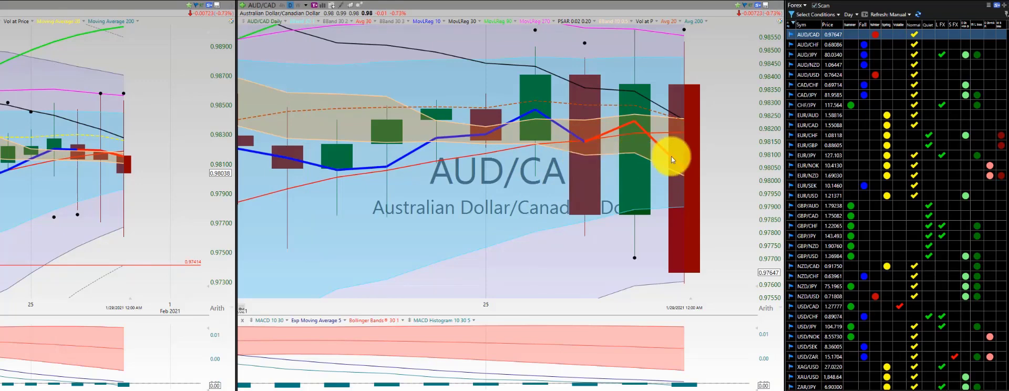
# Load the AUD/CHF daily charts and inspect its 1/24 and 1/27/21 bar values.
pyautogui.click(815, 45)
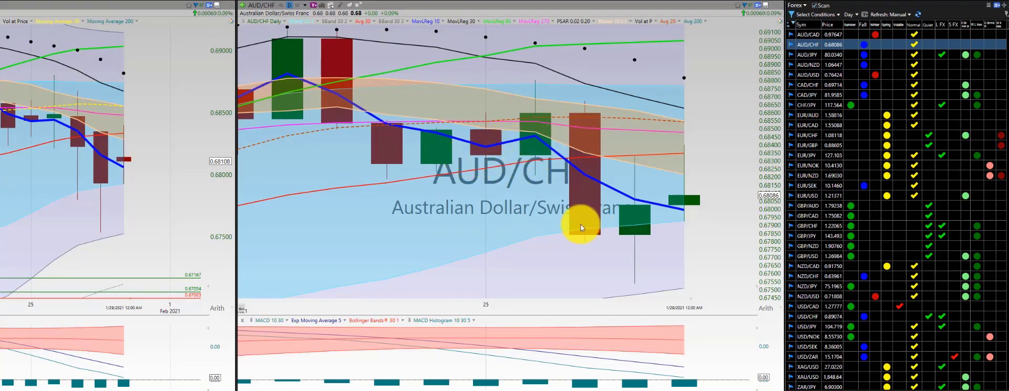
pyautogui.moveTo(438, 176); pyautogui.dragTo(554, 178)
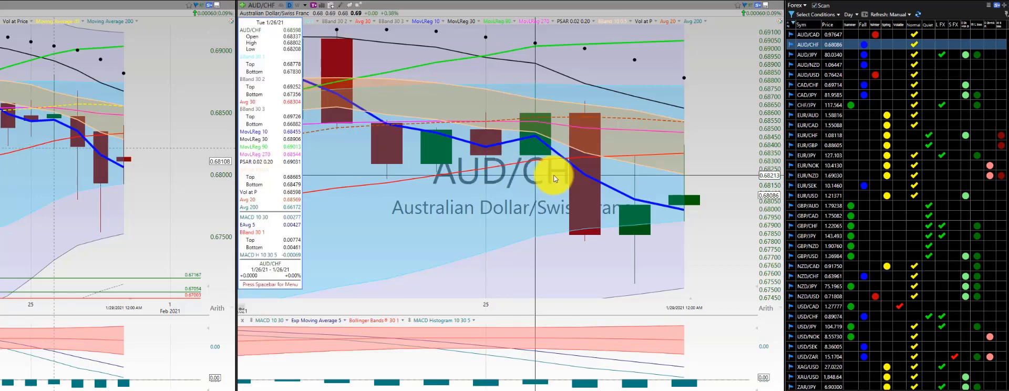
pyautogui.click(585, 188)
pyautogui.moveTo(583, 221); pyautogui.dragTo(645, 223)
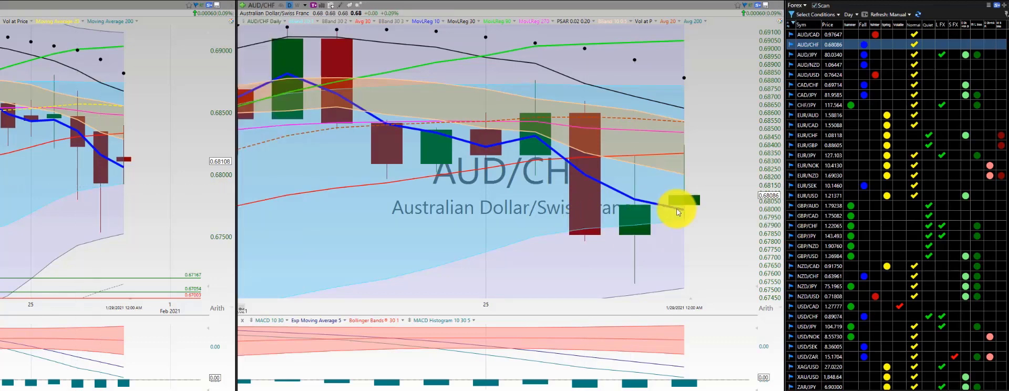
# Check AUD/JPY indicator values at a bar, then switch to the AUD/NZD charts.
pyautogui.click(806, 56)
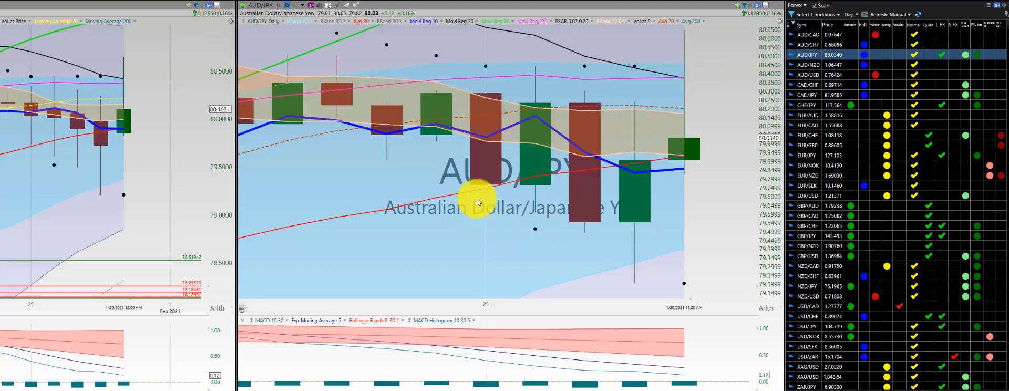
pyautogui.click(449, 227)
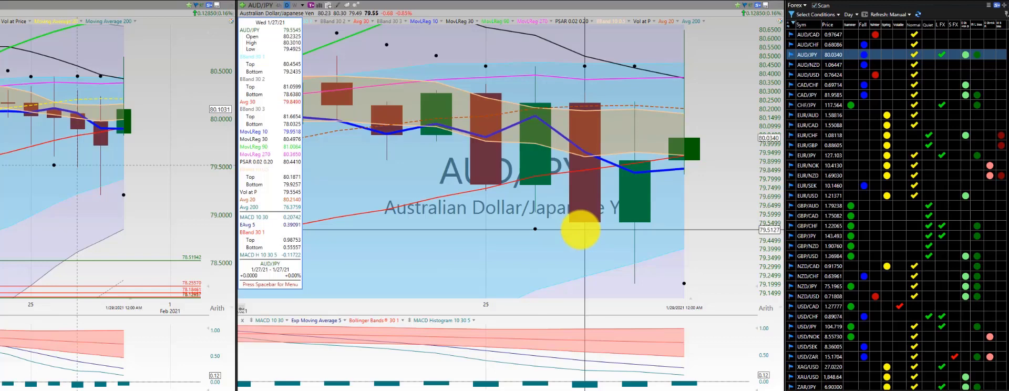
pyautogui.click(580, 230)
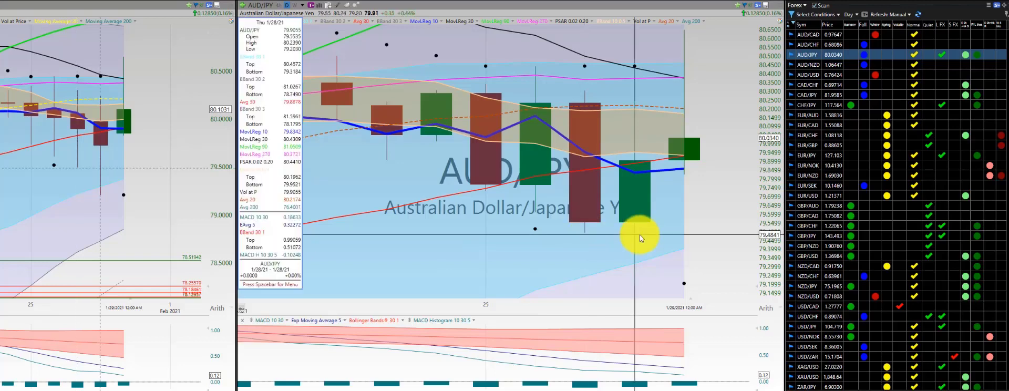
pyautogui.click(809, 64)
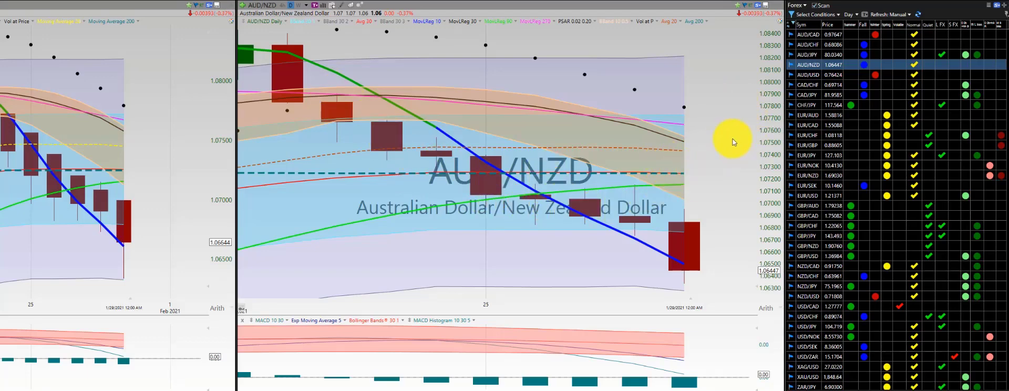
# Show the AUD/USD charts and read its Mon 1/25/21 bar values.
pyautogui.click(806, 73)
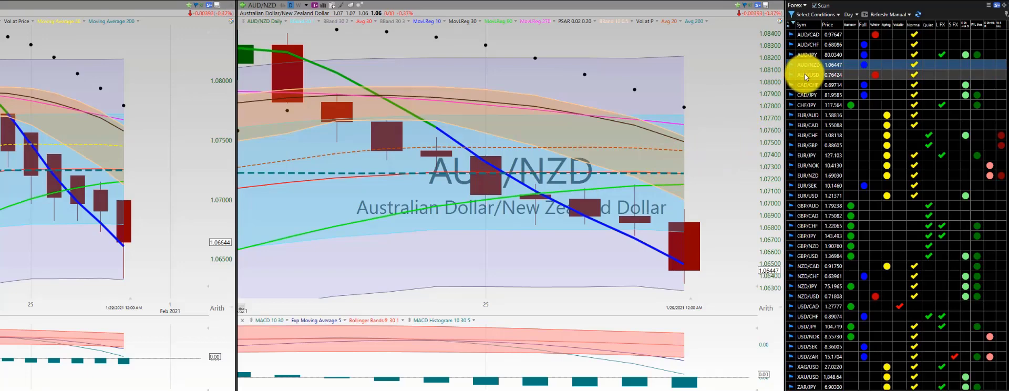
pyautogui.click(430, 184)
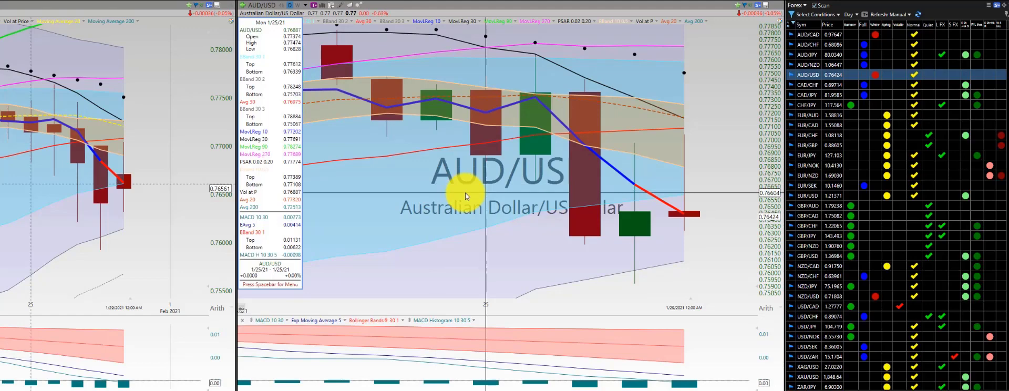
pyautogui.click(570, 233)
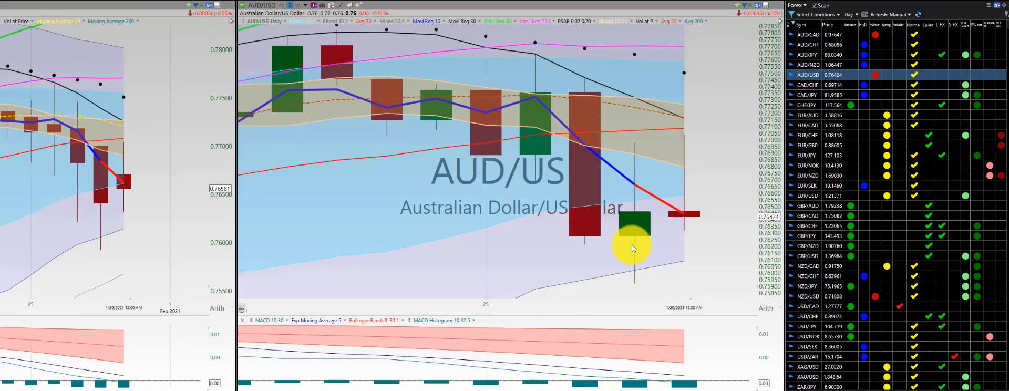
# Switch to CAD/CHF and view its horizontal line options without changing them.
pyautogui.click(807, 86)
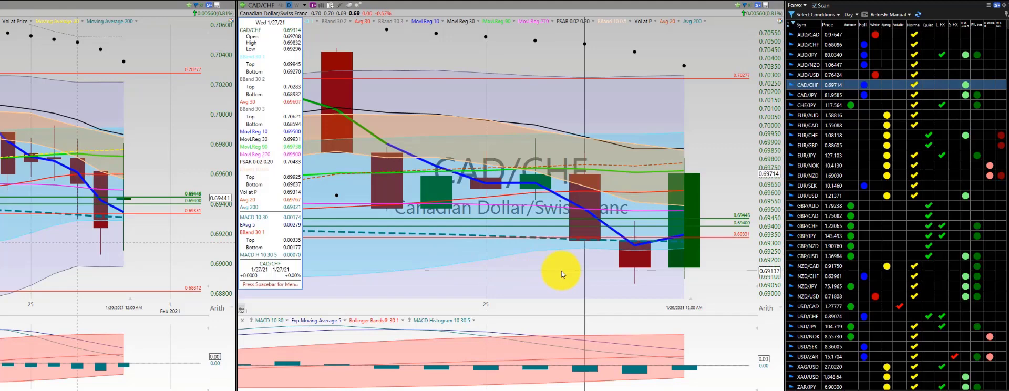
pyautogui.click(629, 267)
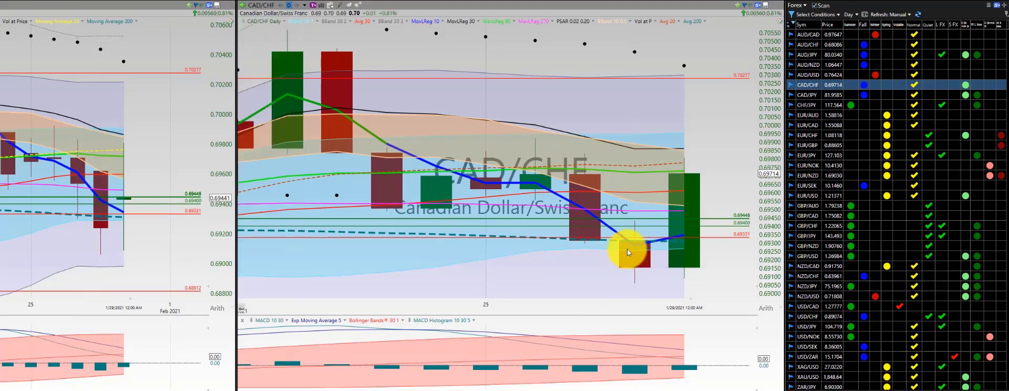
pyautogui.rightClick(633, 223)
pyautogui.click(678, 160)
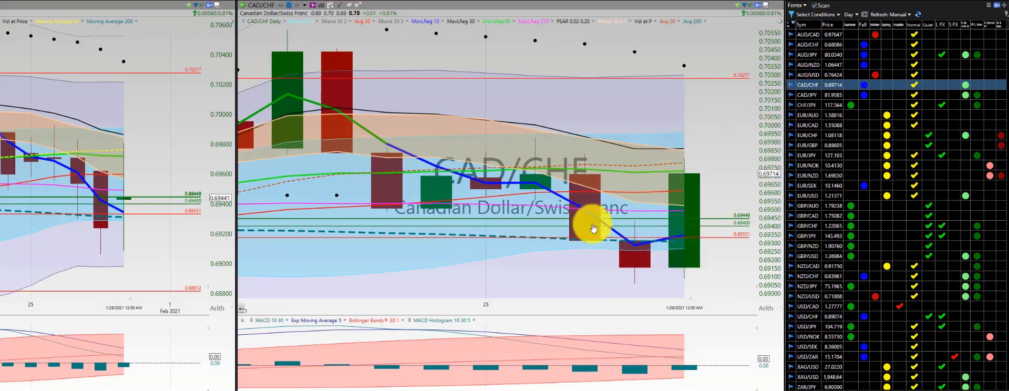
# Show the CAD/JPY charts and inspect its Sun 1/24/21 bar values.
pyautogui.click(808, 97)
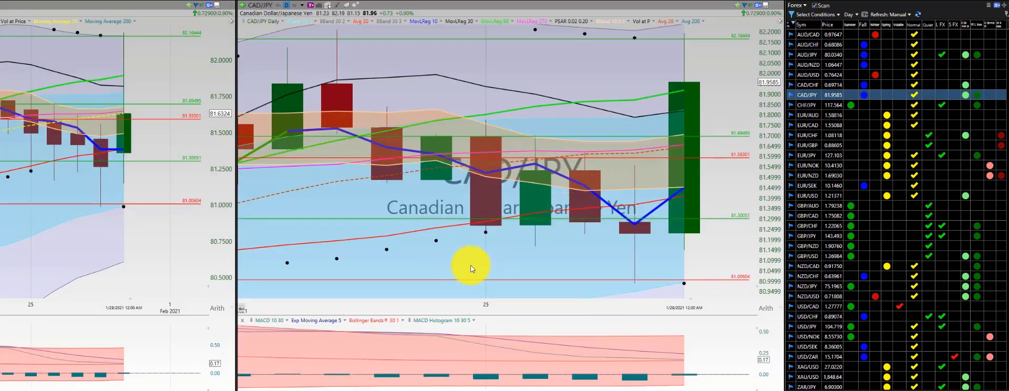
pyautogui.moveTo(444, 270)
pyautogui.mouseDown()
pyautogui.moveTo(480, 273)
pyautogui.moveTo(442, 266)
pyautogui.mouseUp()
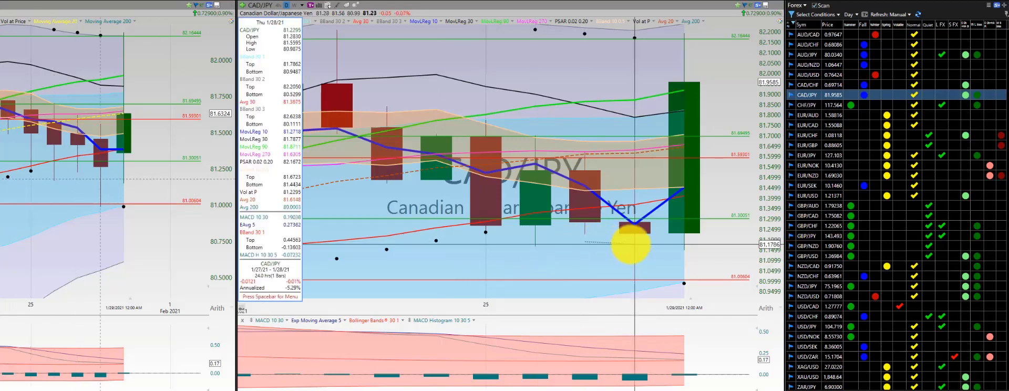
pyautogui.click(633, 242)
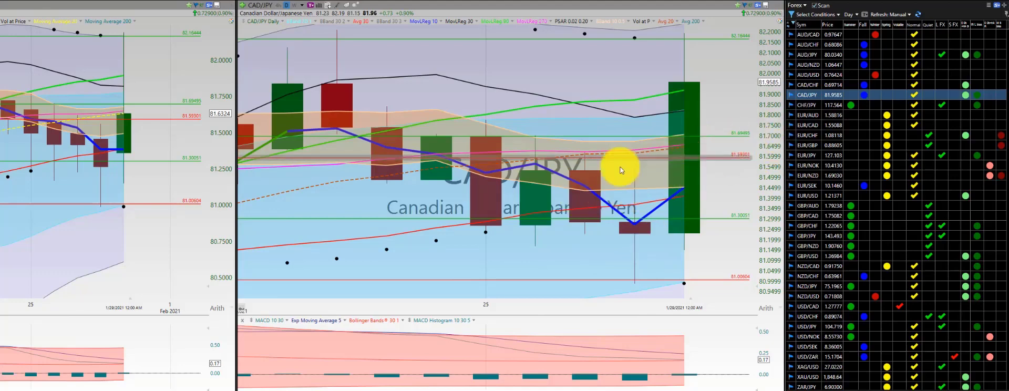
# Switch to CHF/JPY, read its Mon 1/25/21 bar values, then advance to EUR/AUD.
pyautogui.click(810, 106)
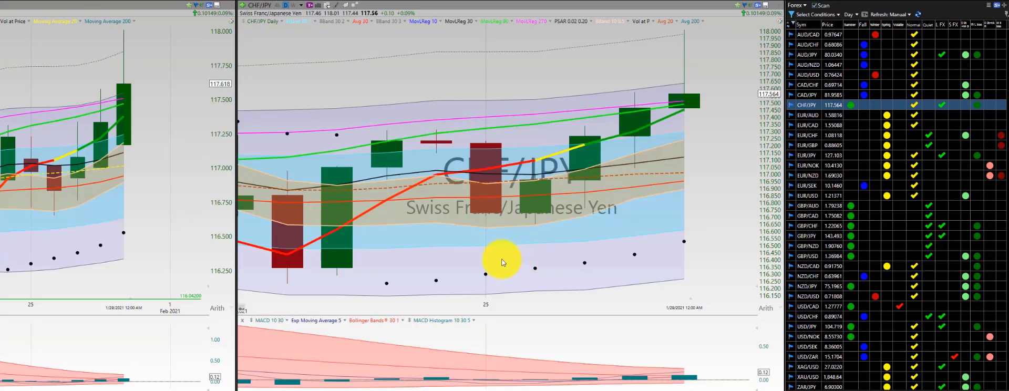
pyautogui.click(487, 242)
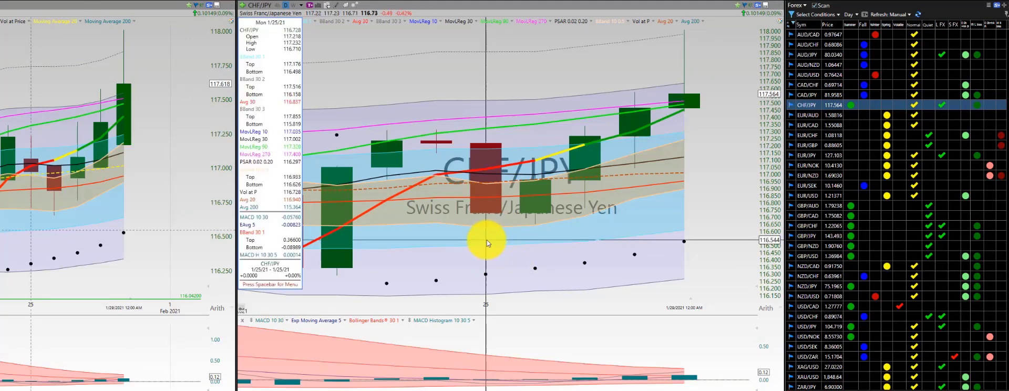
pyautogui.click(578, 176)
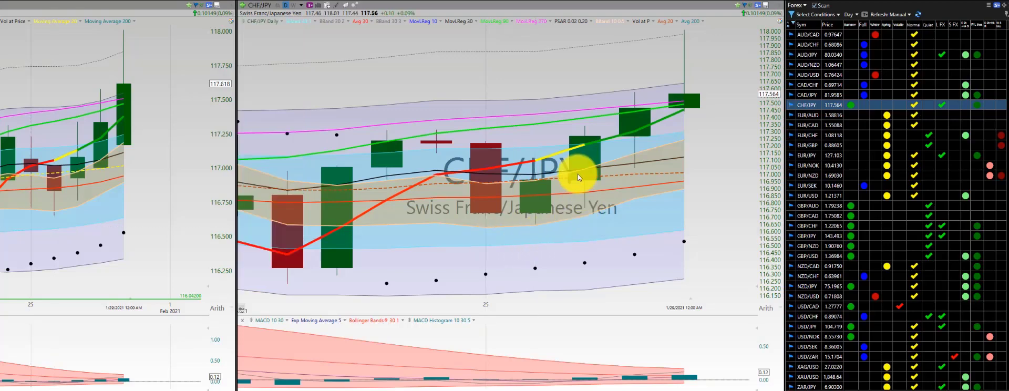
pyautogui.click(580, 175)
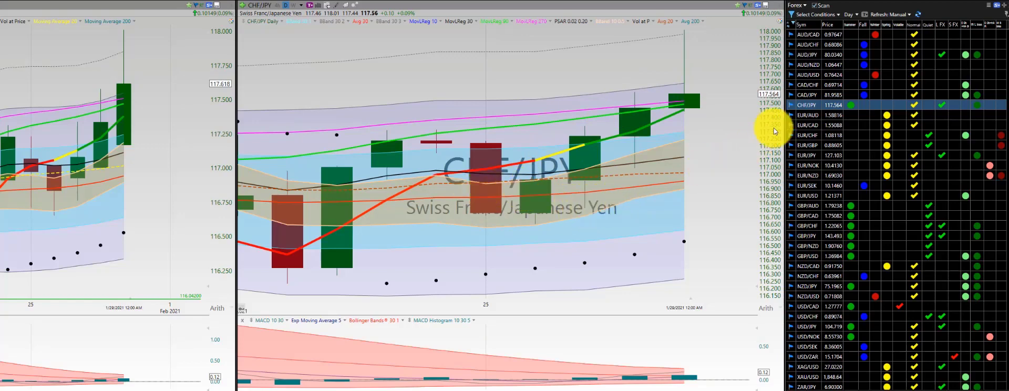
pyautogui.press('Down')
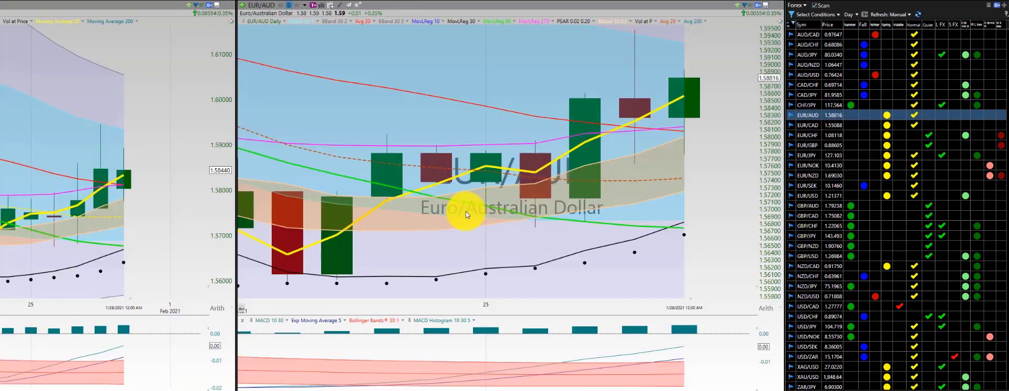
# Read the Mon 1/25/21 bar values on EUR/AUD and then EUR/CAD.
pyautogui.moveTo(464, 208); pyautogui.dragTo(580, 208)
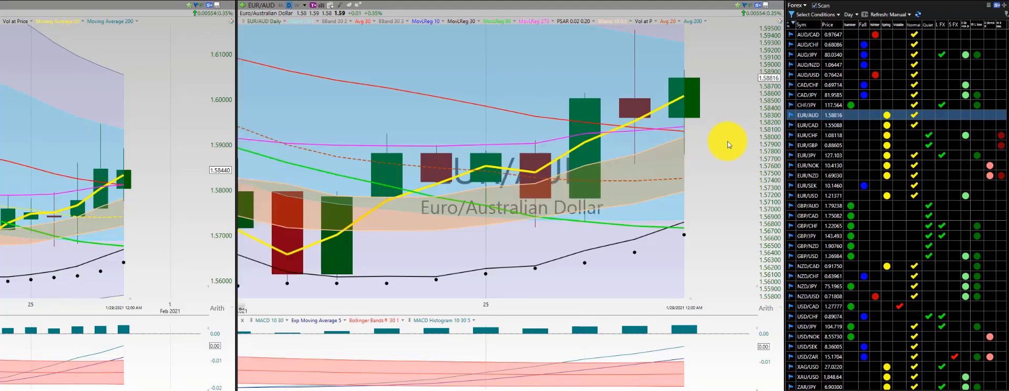
pyautogui.click(807, 125)
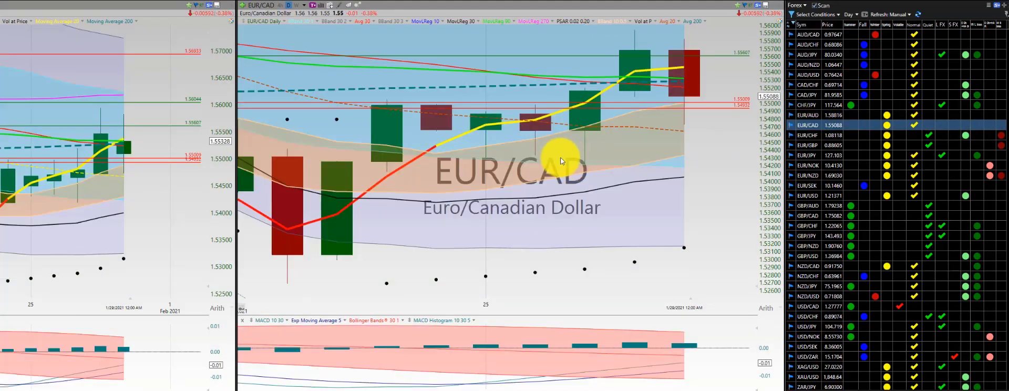
pyautogui.moveTo(487, 168); pyautogui.dragTo(524, 170)
pyautogui.moveTo(587, 130); pyautogui.dragTo(588, 129)
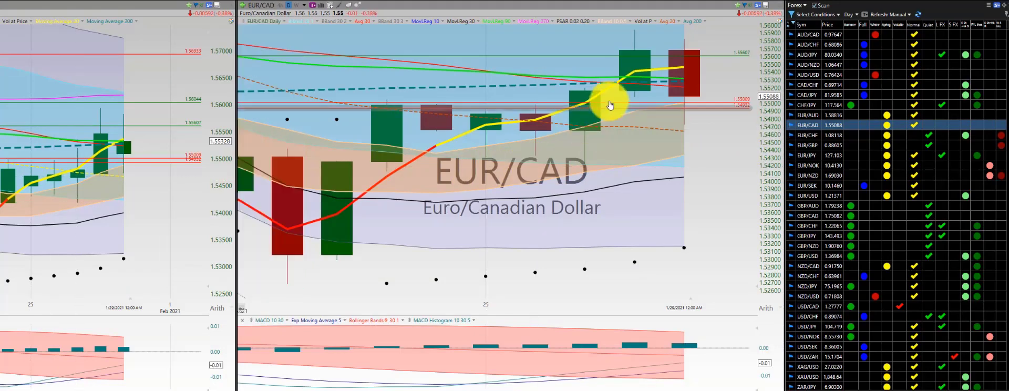
# View the EUR/CAD red line's options without changes, then advance to EUR/CHF.
pyautogui.rightClick(634, 104)
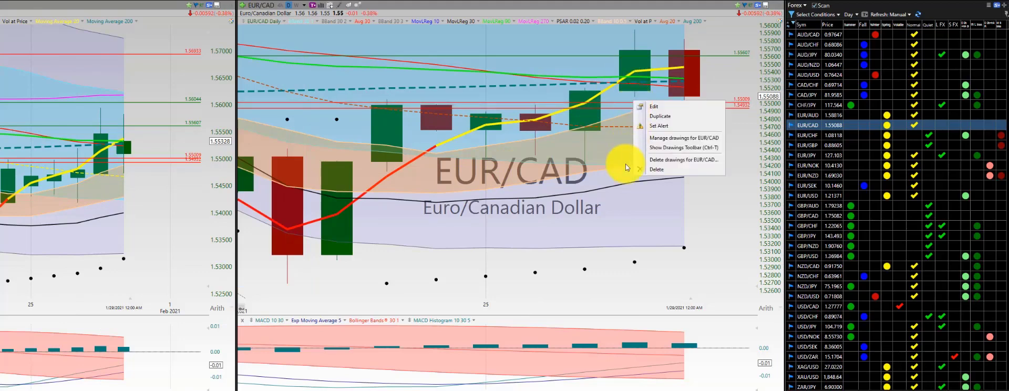
pyautogui.click(77, 192)
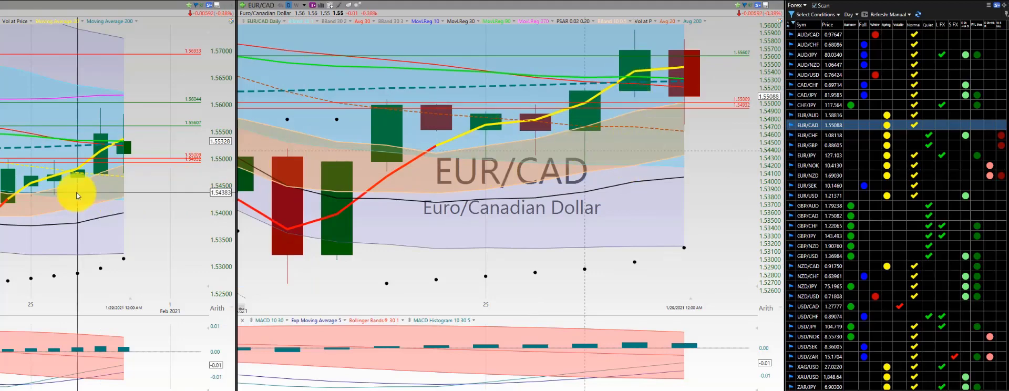
pyautogui.press('Down')
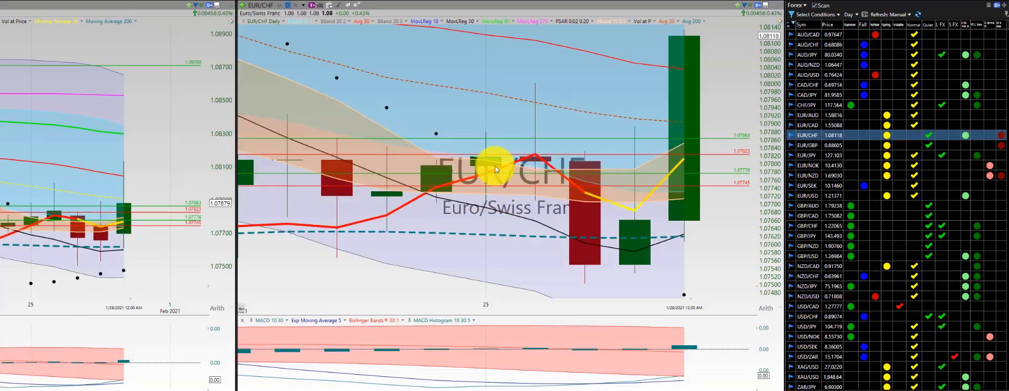
# Read the EUR/CHF bar values for Sun 1/24 and the Wed 1/27/21 red candle.
pyautogui.moveTo(436, 205)
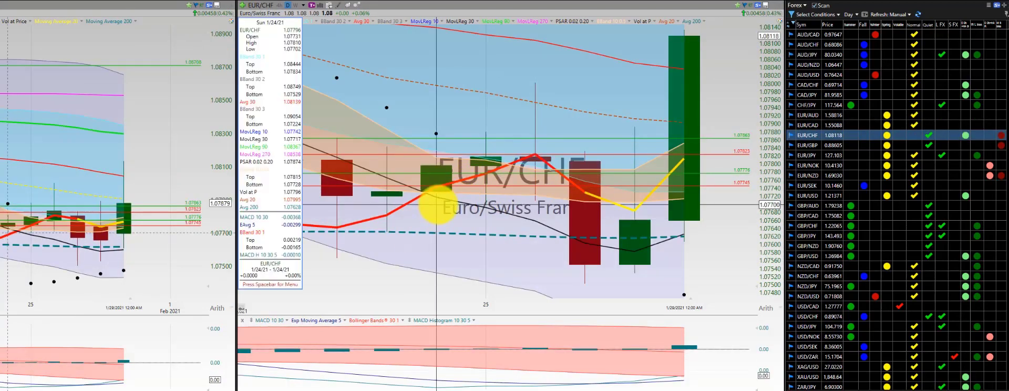
pyautogui.moveTo(436, 205); pyautogui.dragTo(458, 171)
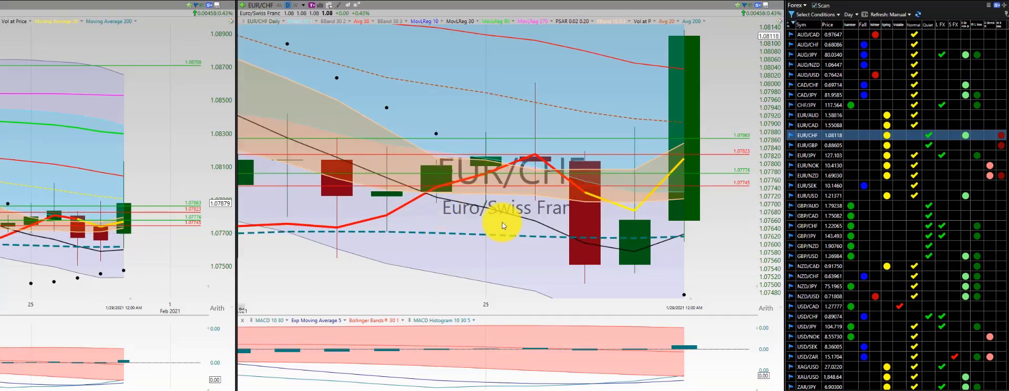
pyautogui.moveTo(610, 255); pyautogui.dragTo(610, 251)
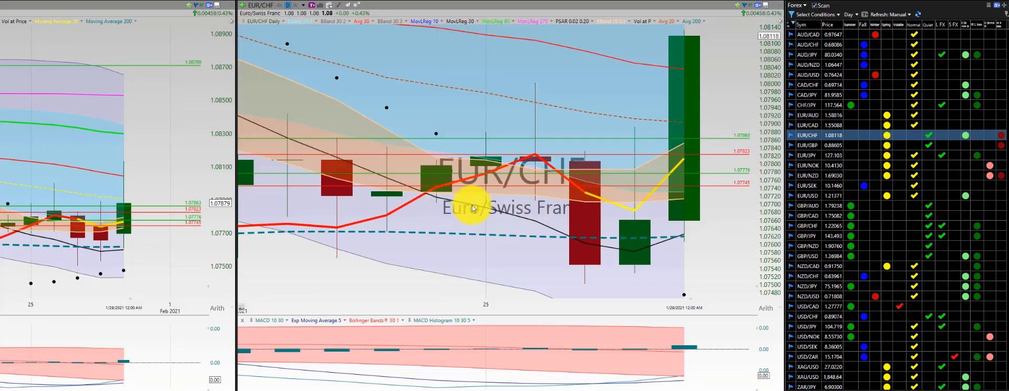
# Switch to EUR/GBP, read its 1/24 and 1/27/21 bar values, then advance to EUR/JPY.
pyautogui.click(815, 146)
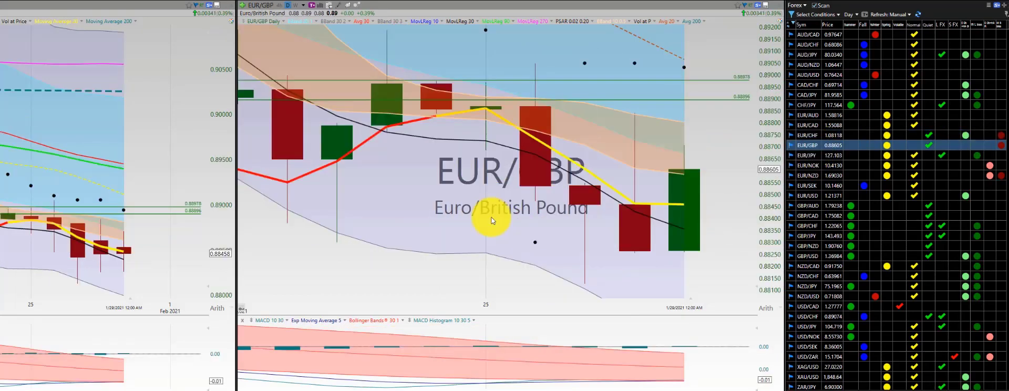
pyautogui.moveTo(471, 164); pyautogui.dragTo(532, 173)
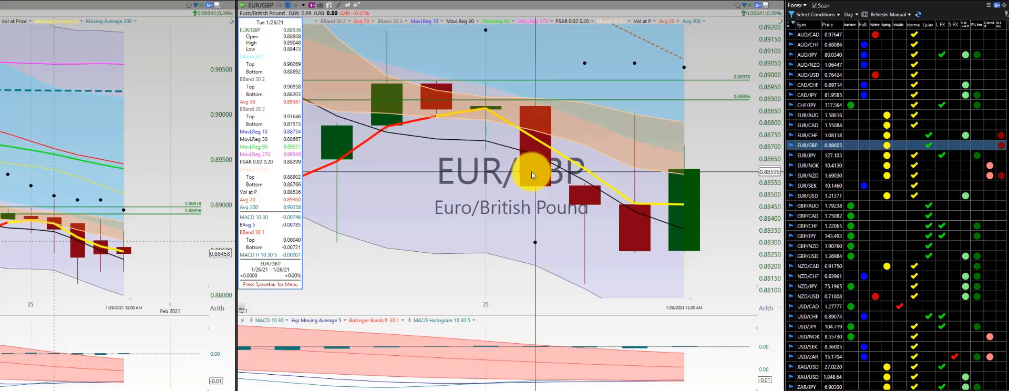
pyautogui.click(531, 172)
pyautogui.click(584, 183)
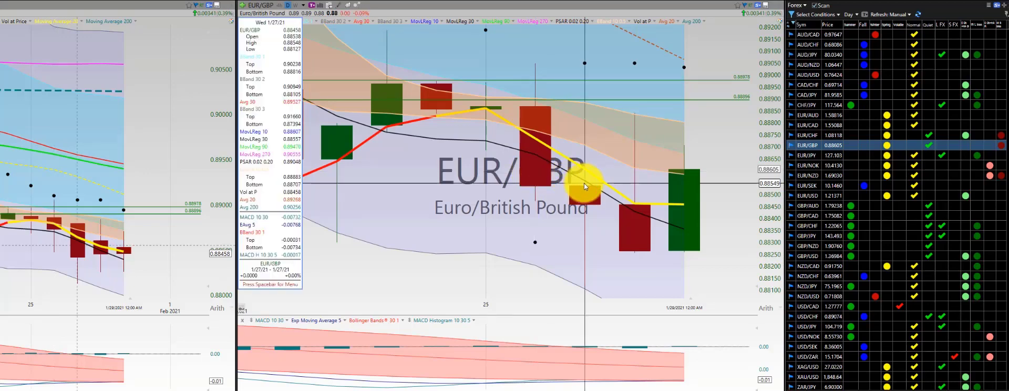
pyautogui.click(585, 183)
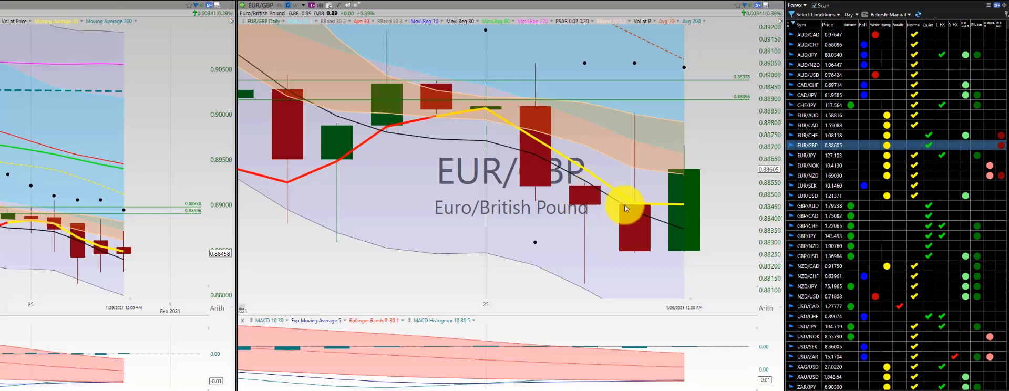
pyautogui.press('Down')
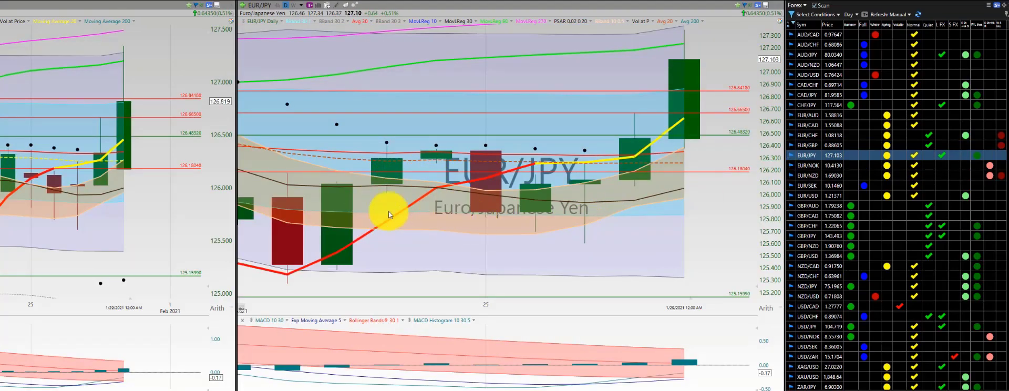
# Read the EUR/JPY bar values for Mon 1/25 and Thu 1/28/21, then switch to EUR/NOK.
pyautogui.click(484, 220)
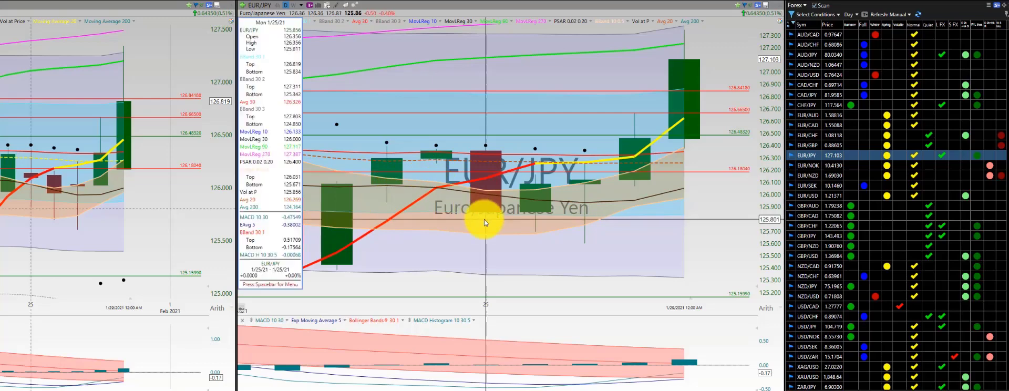
pyautogui.click(484, 219)
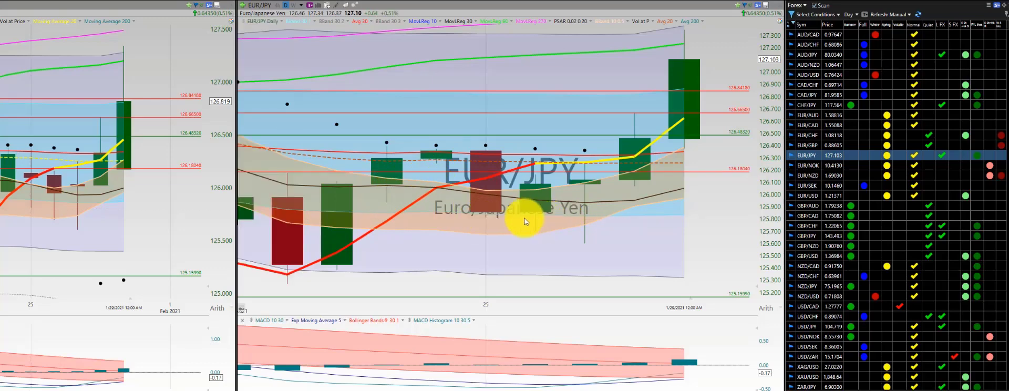
pyautogui.click(642, 184)
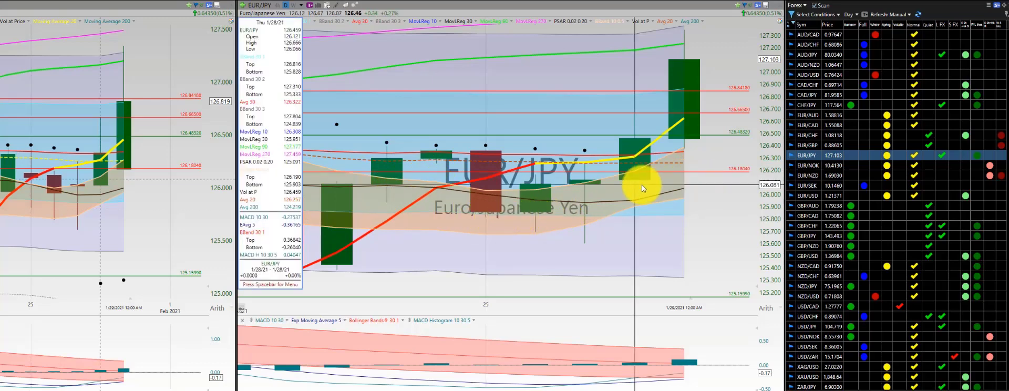
pyautogui.click(641, 185)
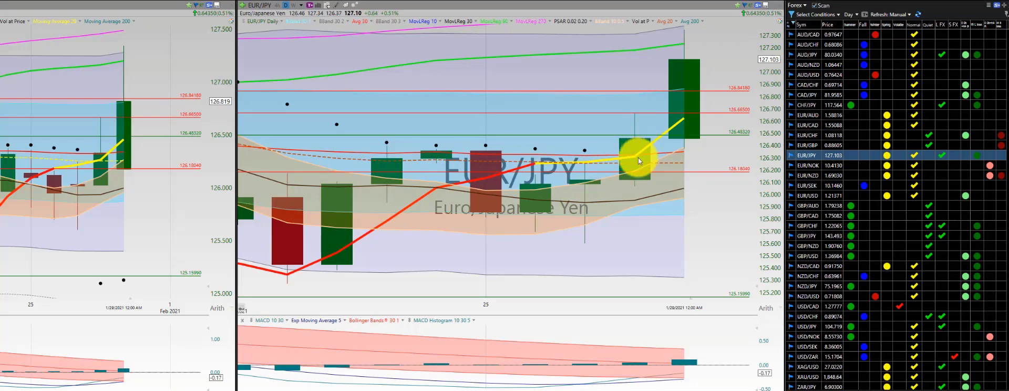
pyautogui.click(809, 165)
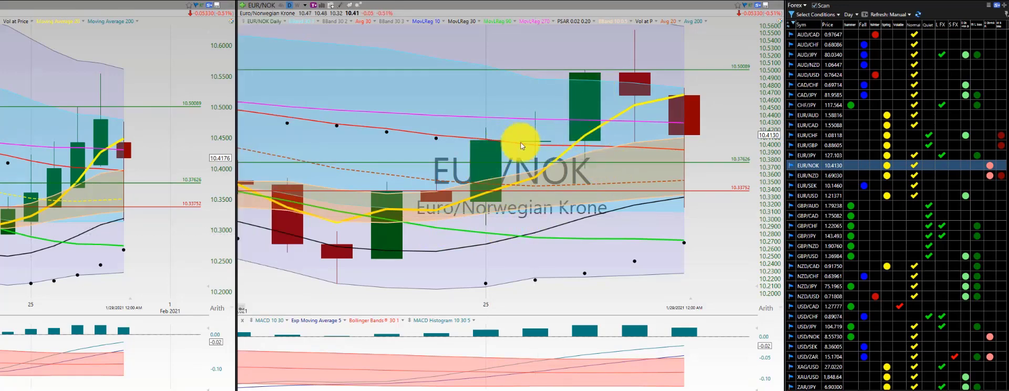
# Look over the EUR/NZD candles, then switch the charts to EUR/SEK.
pyautogui.click(809, 176)
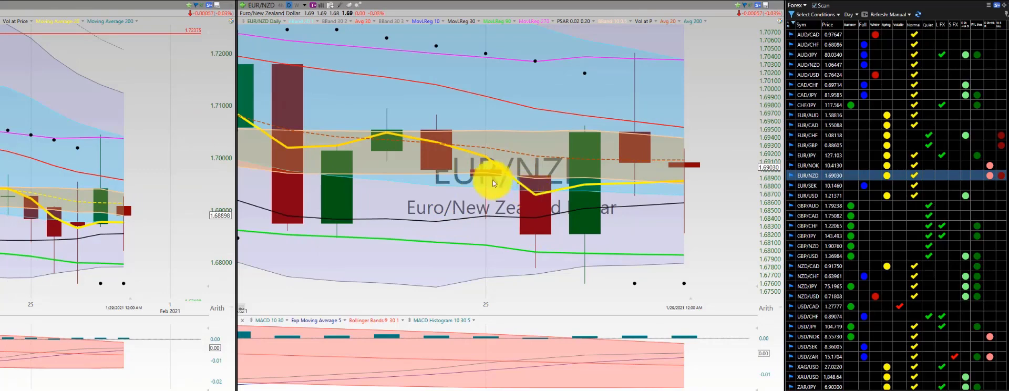
pyautogui.moveTo(484, 157)
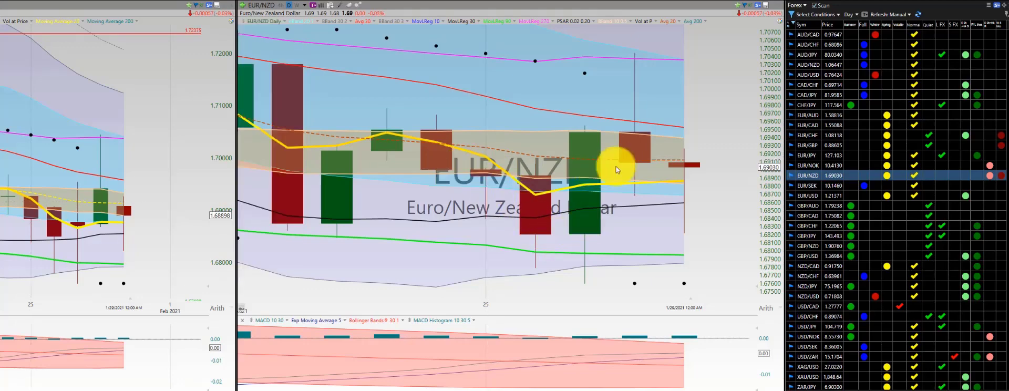
pyautogui.click(808, 190)
pyautogui.moveTo(484, 242)
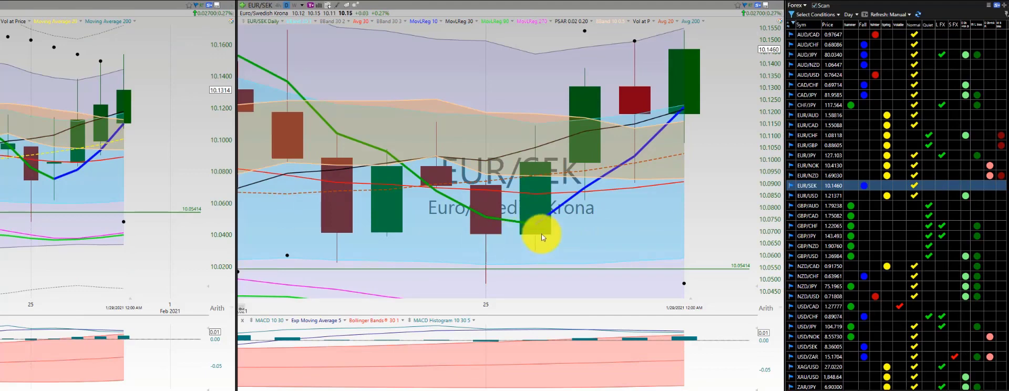
# Briefly view EUR/USD, then return the charts to EUR/SEK.
pyautogui.moveTo(575, 172)
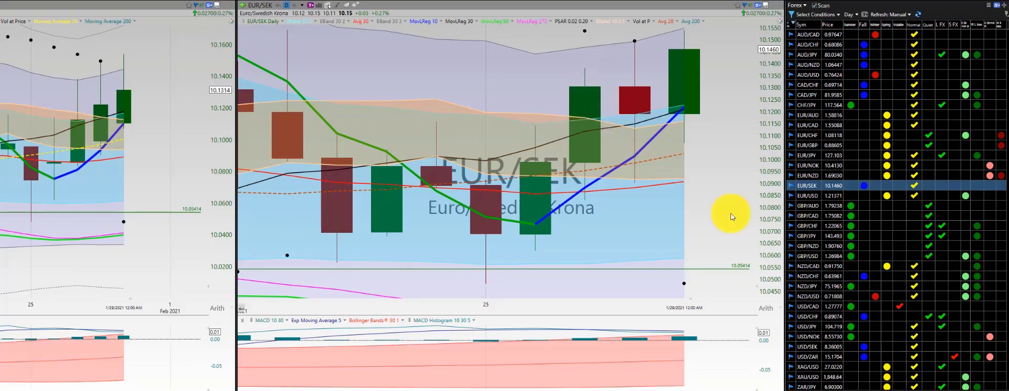
pyautogui.click(813, 198)
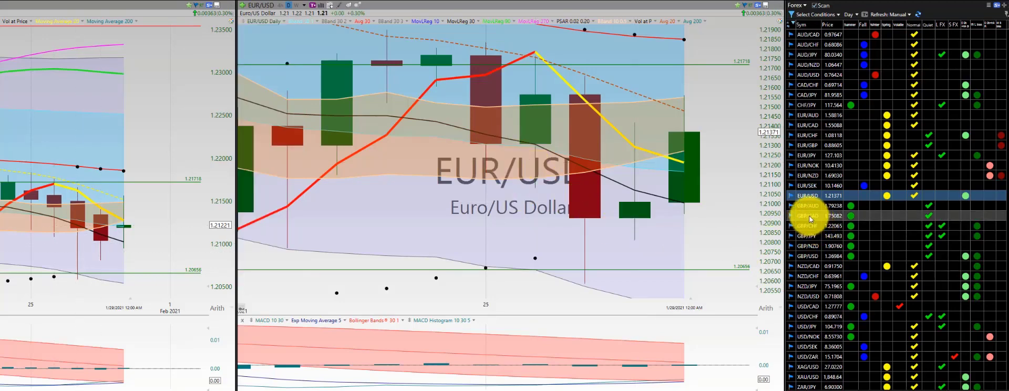
pyautogui.click(791, 187)
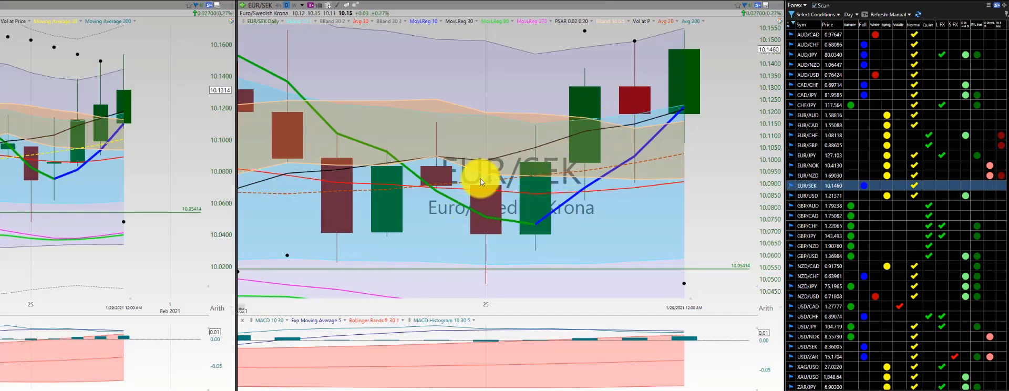
# Look over the GBP/AUD chart values, then switch both charts to GBP/CAD.
pyautogui.click(805, 206)
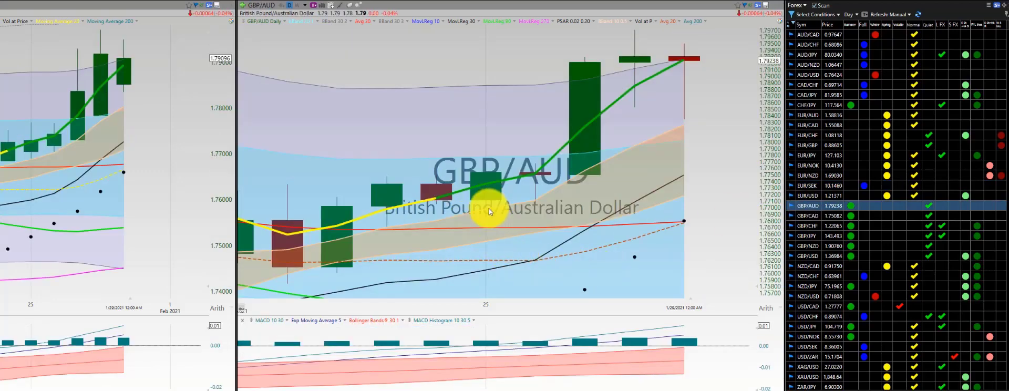
pyautogui.moveTo(483, 215)
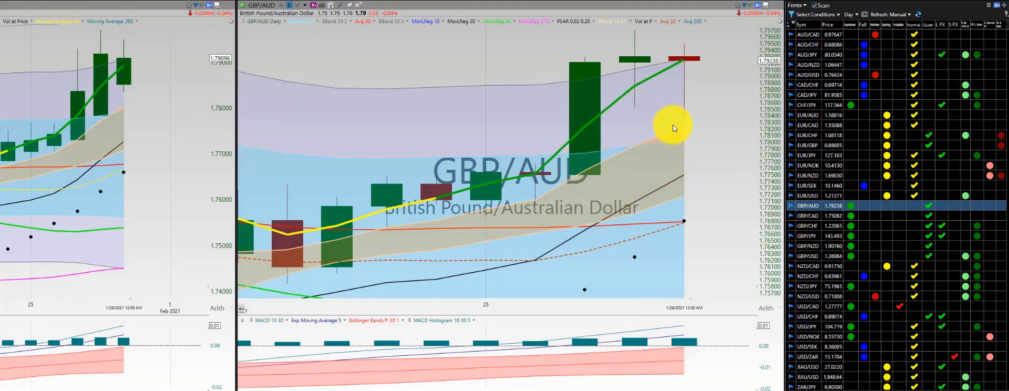
pyautogui.click(807, 217)
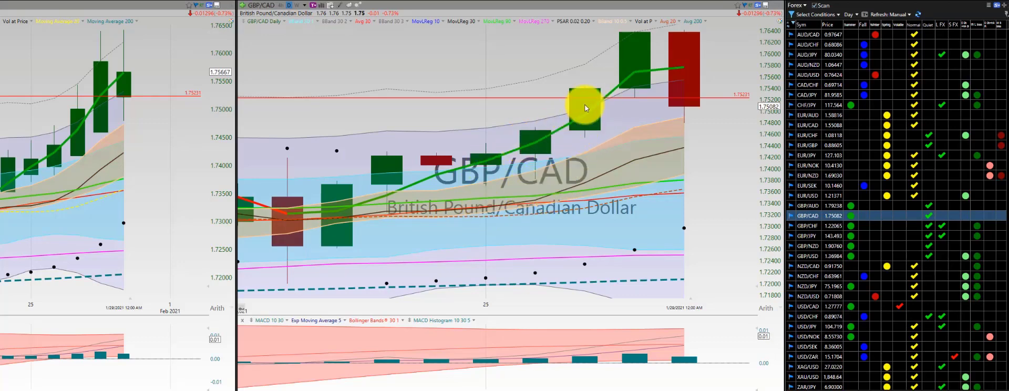
# Look over the GBP/CHF chart and its horizontal line, then switch to GBP/JPY.
pyautogui.click(807, 225)
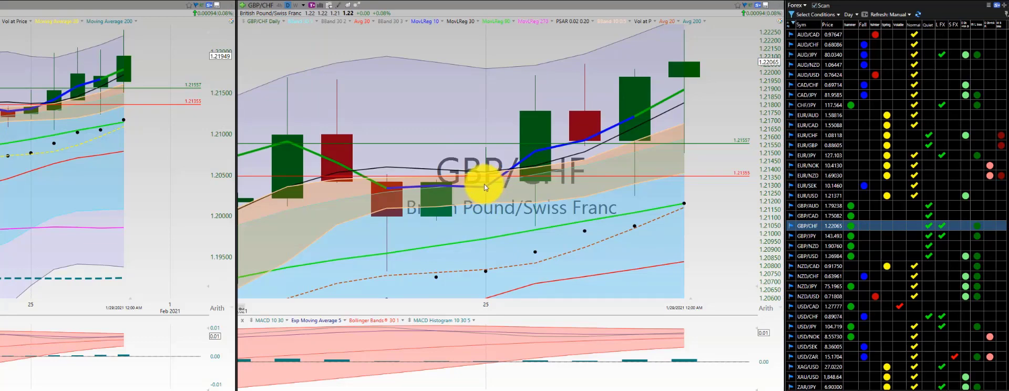
pyautogui.moveTo(545, 148)
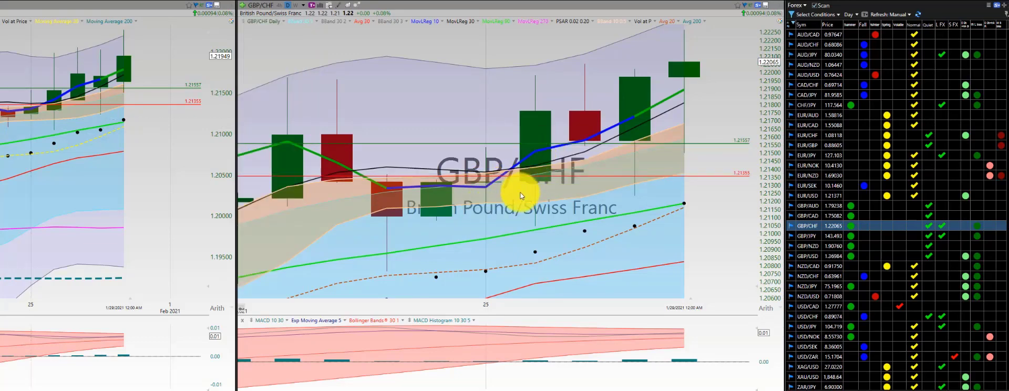
pyautogui.moveTo(487, 204)
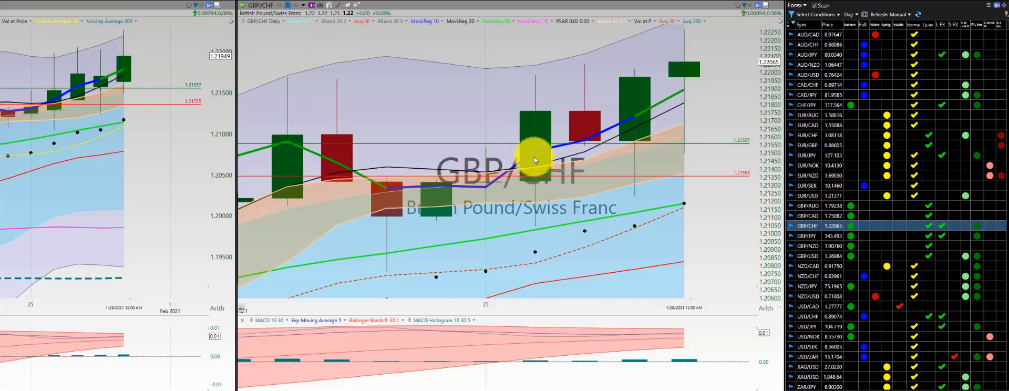
pyautogui.click(801, 237)
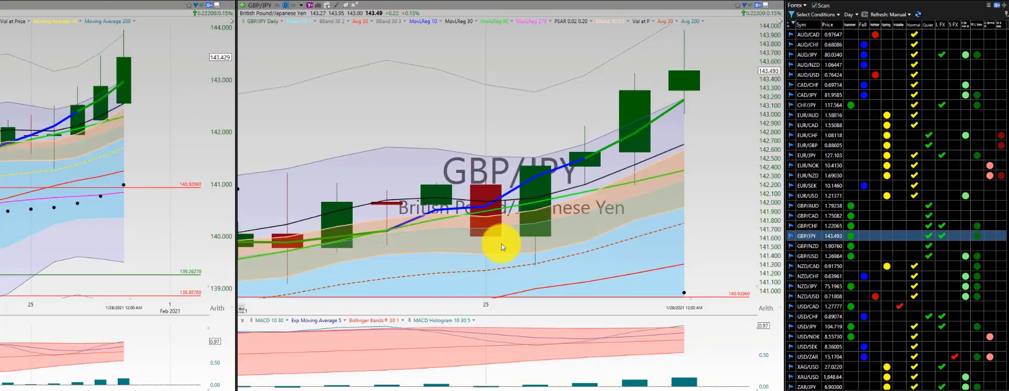
# Clear the GBP/JPY candle readouts, including Wed 1/27/21, and advance to GBP/NZD.
pyautogui.moveTo(427, 241)
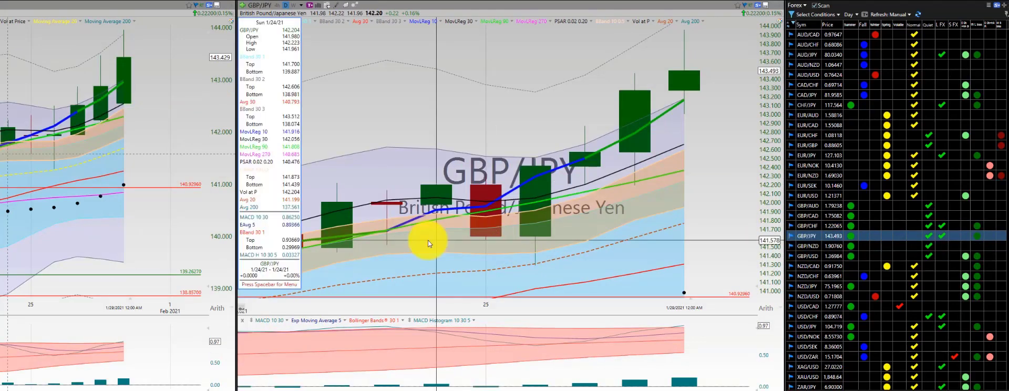
pyautogui.click(589, 213)
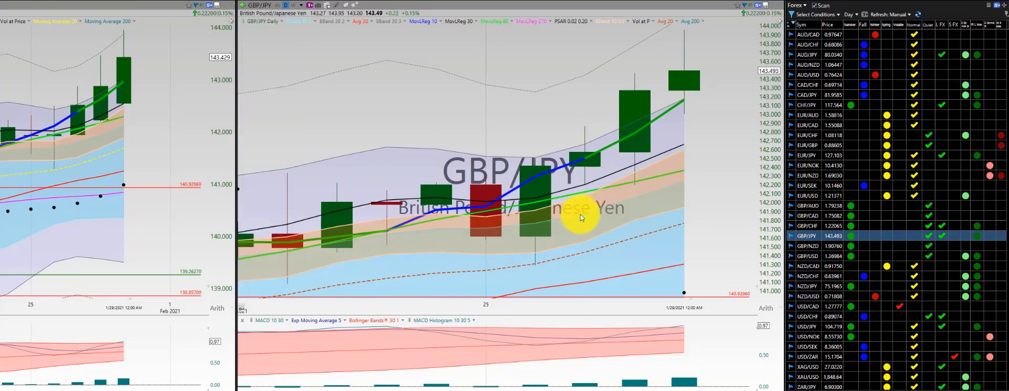
pyautogui.moveTo(585, 186)
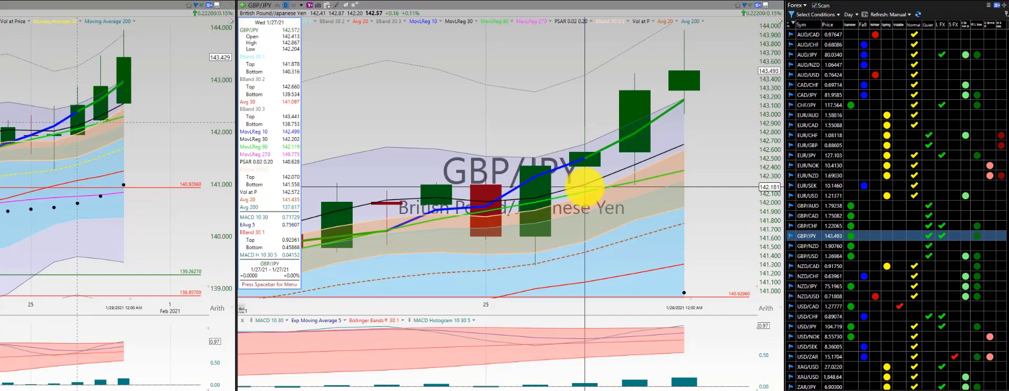
pyautogui.click(572, 168)
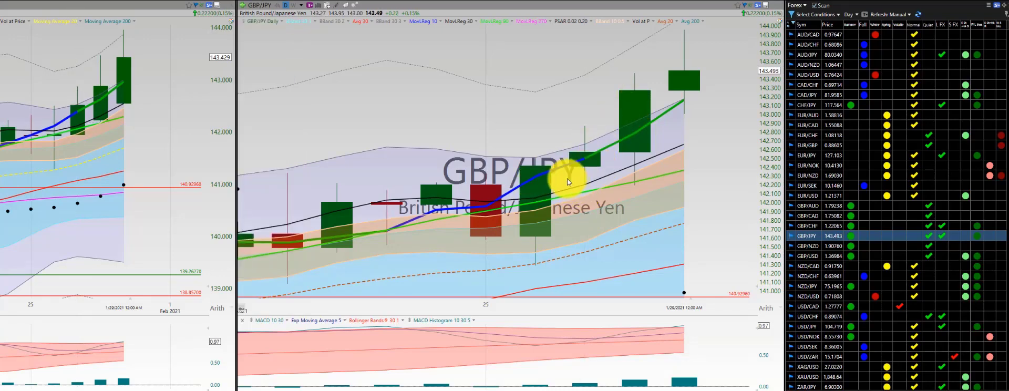
pyautogui.moveTo(585, 185)
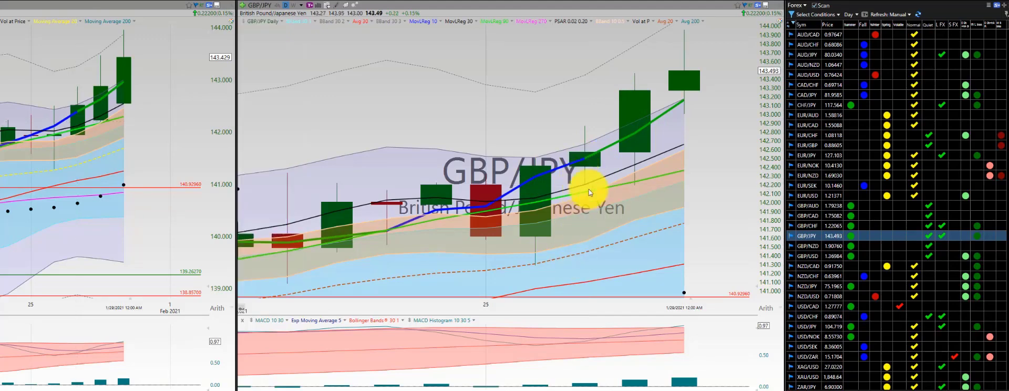
pyautogui.press('Down')
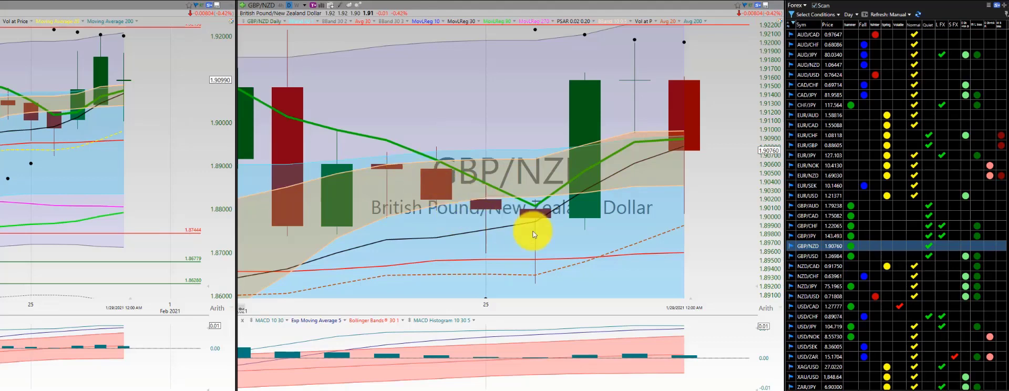
# Read the GBP/NZD Wed 1/27/21 and Thu 1/28/21 candle values, then switch both charts to GBP/USD.
pyautogui.click(586, 227)
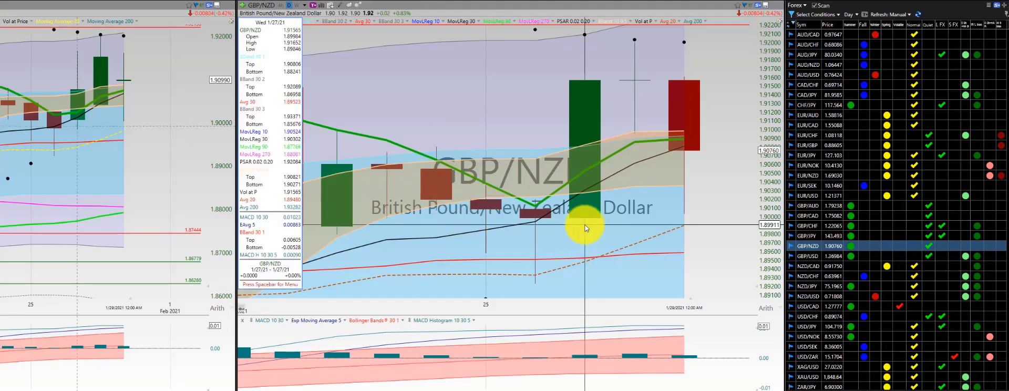
pyautogui.click(638, 83)
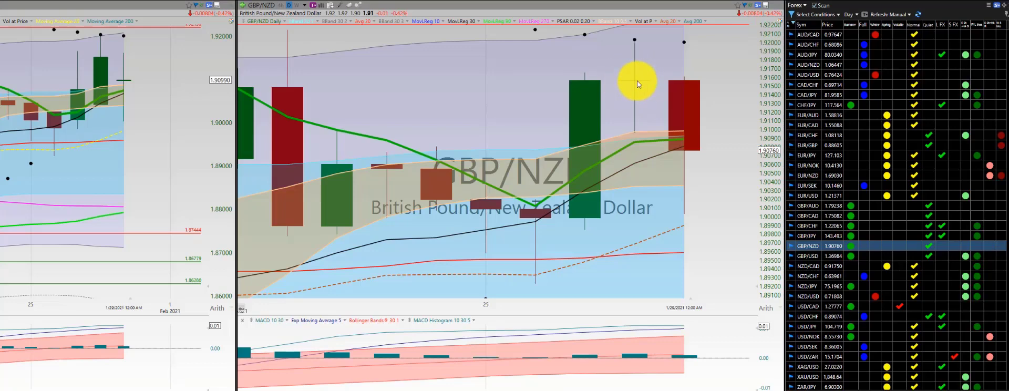
pyautogui.click(634, 80)
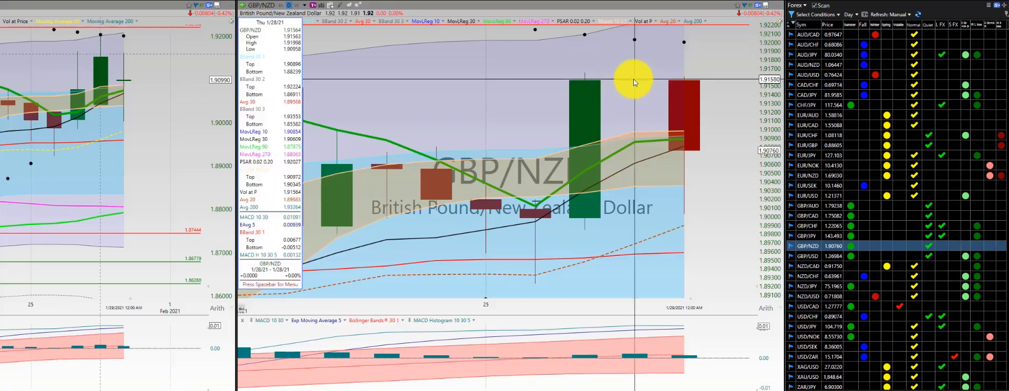
pyautogui.click(634, 138)
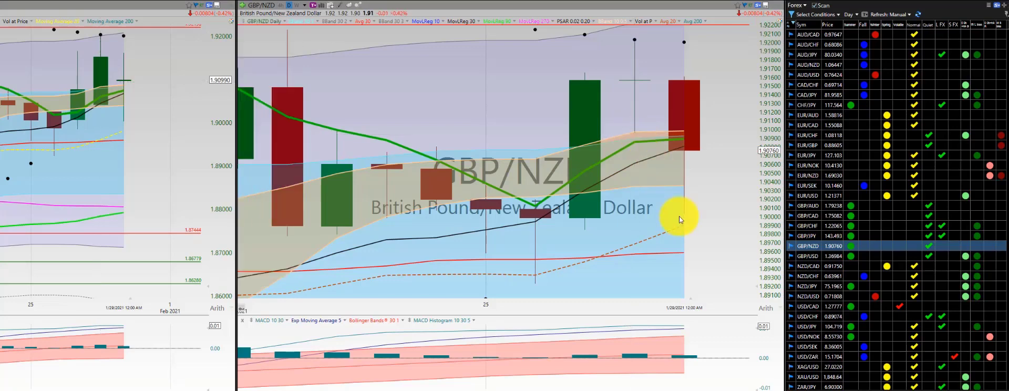
pyautogui.click(812, 256)
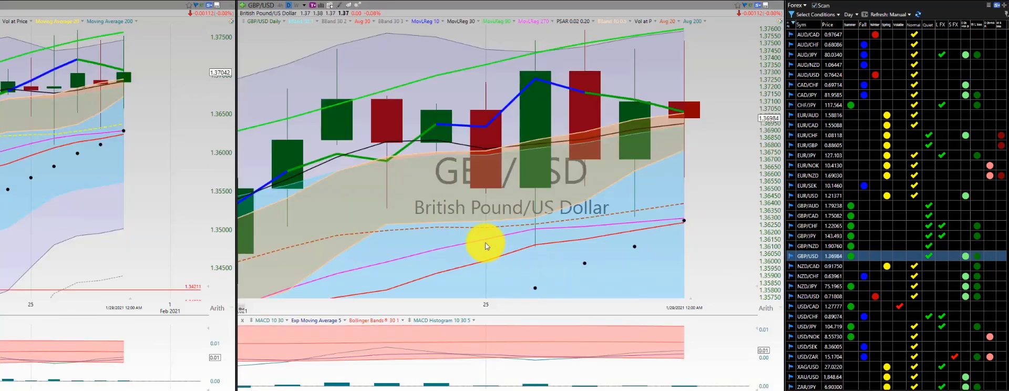
# Check GBP/USD candles on both charts, trace the 1.36818 level, then move to NZD/CAD.
pyautogui.click(440, 197)
pyautogui.click(492, 204)
pyautogui.click(570, 150)
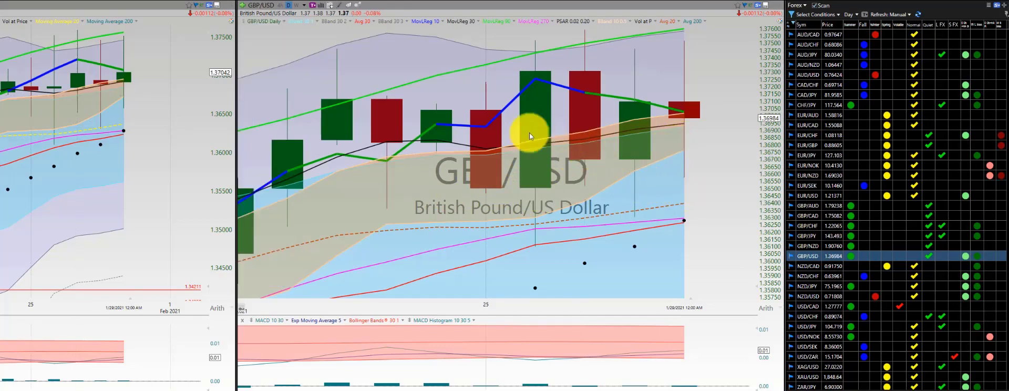
pyautogui.click(76, 105)
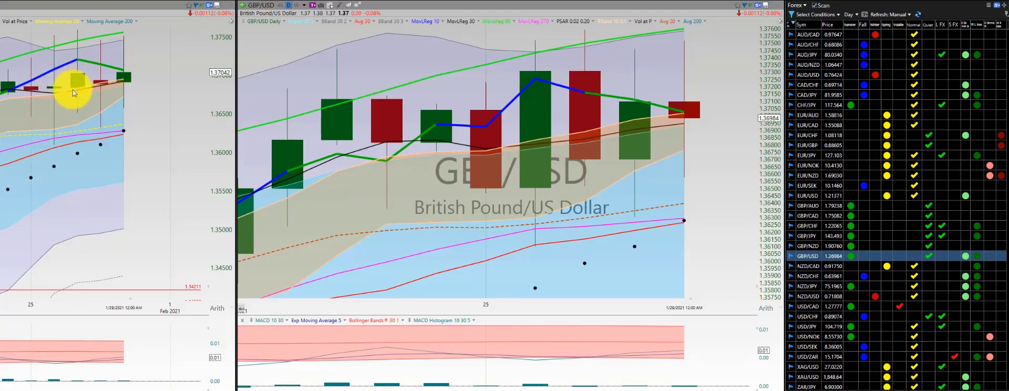
pyautogui.moveTo(78, 93); pyautogui.dragTo(81, 93)
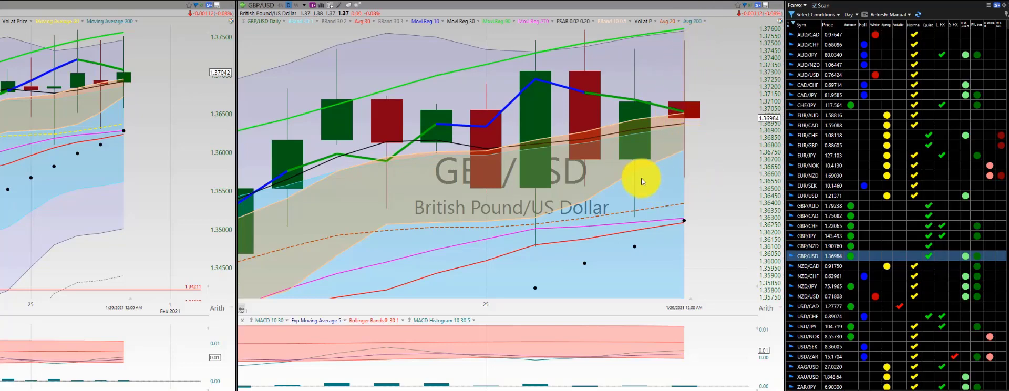
pyautogui.press('Down')
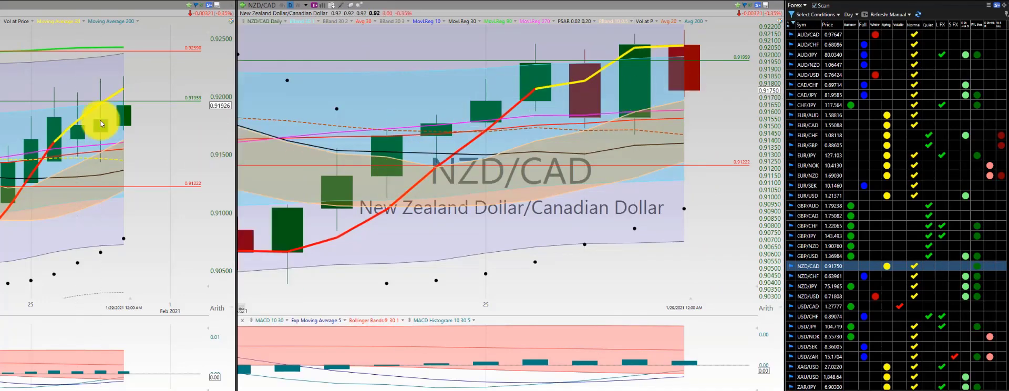
# Look over NZD/CHF and NZD/JPY, reading the Sun 1/24/21 NZD/JPY candle, then open NZD/USD.
pyautogui.click(812, 276)
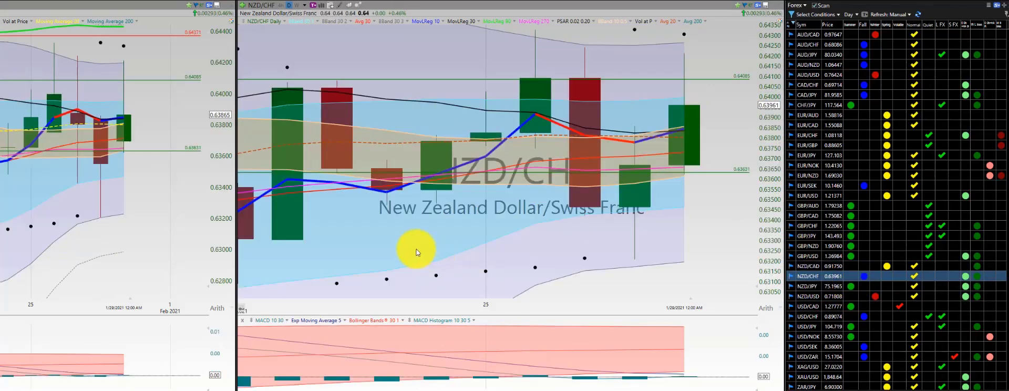
pyautogui.moveTo(437, 235)
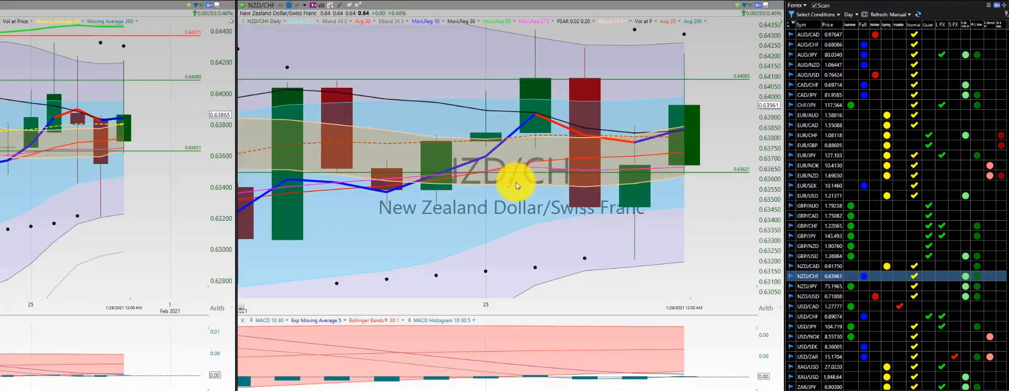
pyautogui.moveTo(484, 159)
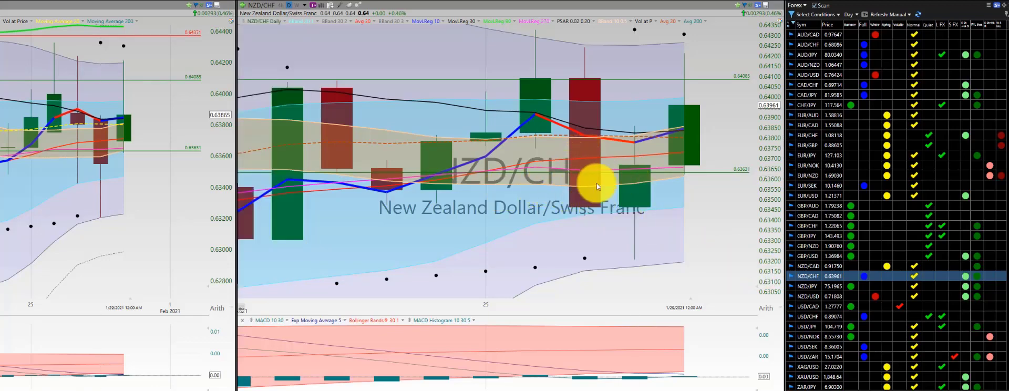
pyautogui.click(796, 286)
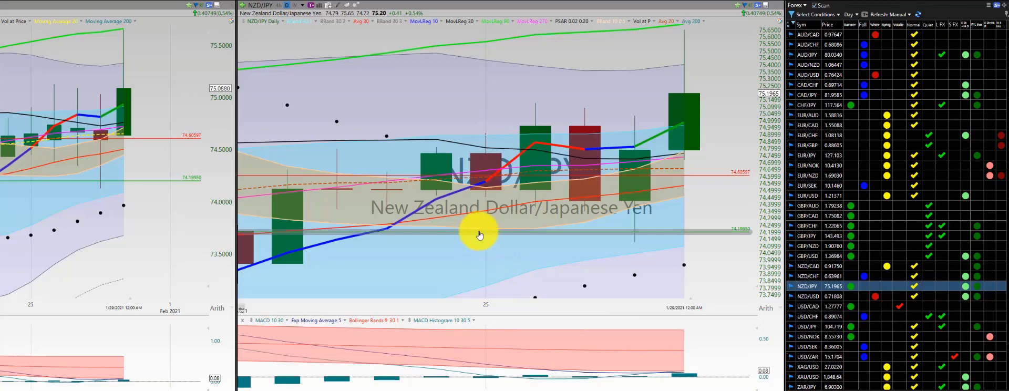
pyautogui.click(444, 219)
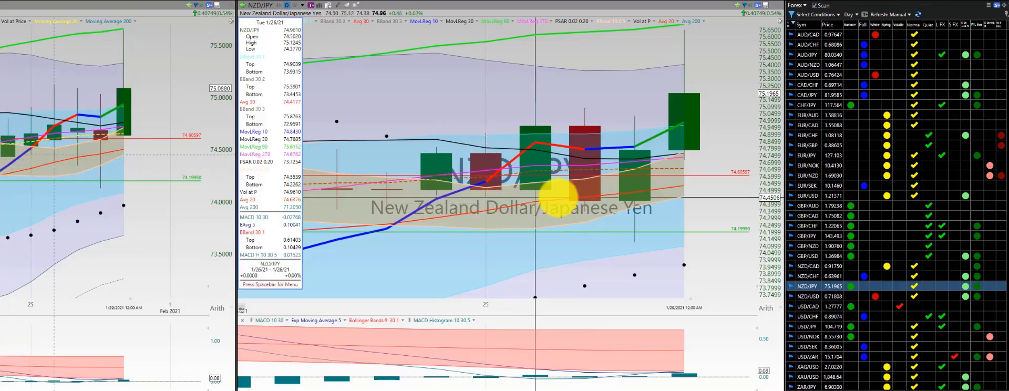
pyautogui.click(807, 296)
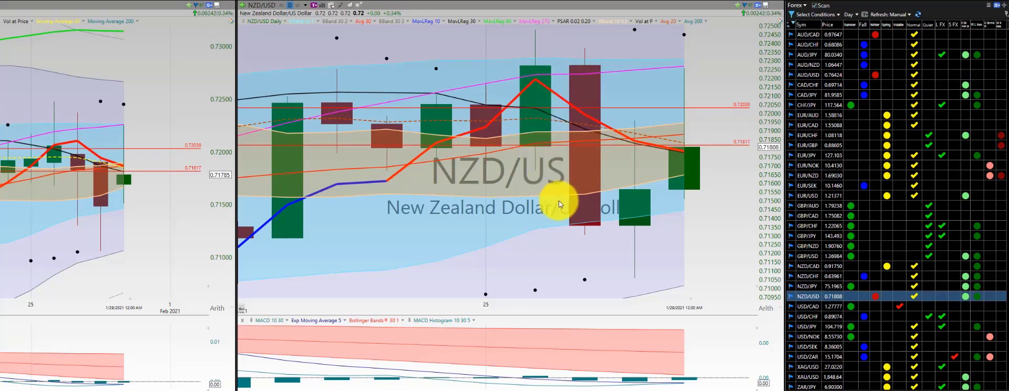
# Step to USD/CAD and read its Mon 1/25/21 and Thu 1/28/21 bar values.
pyautogui.press('Down')
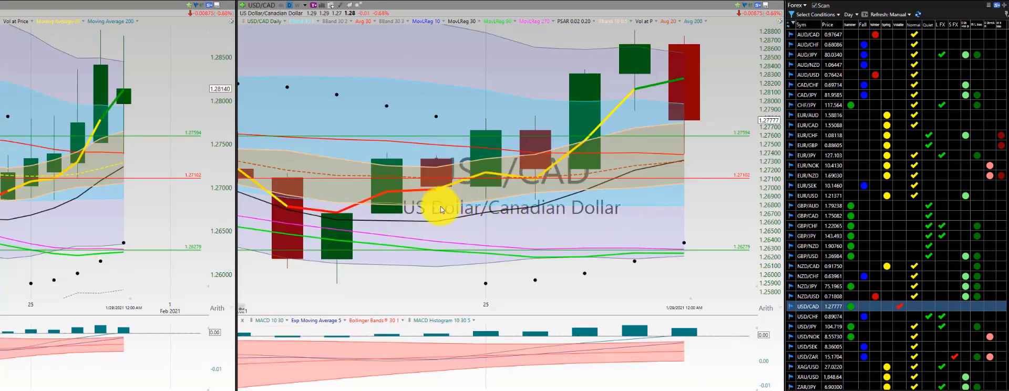
pyautogui.click(486, 201)
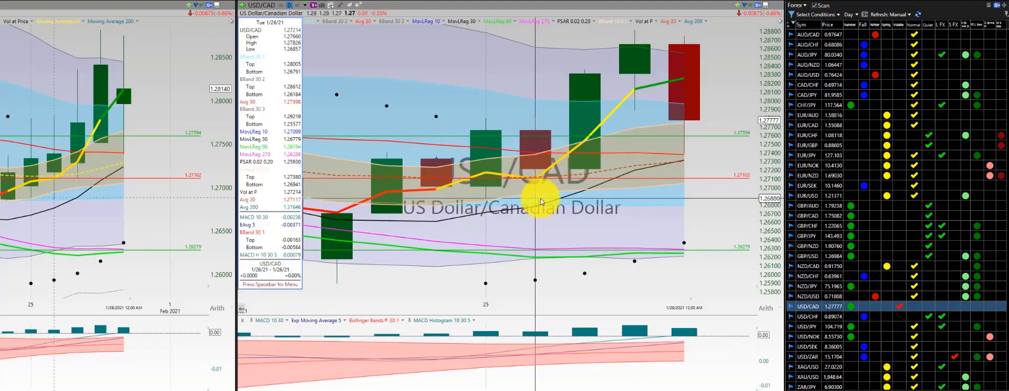
pyautogui.click(591, 217)
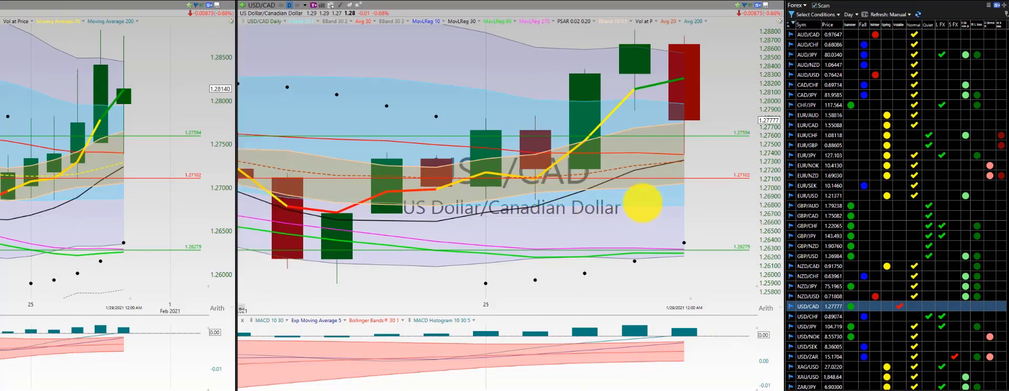
pyautogui.click(633, 112)
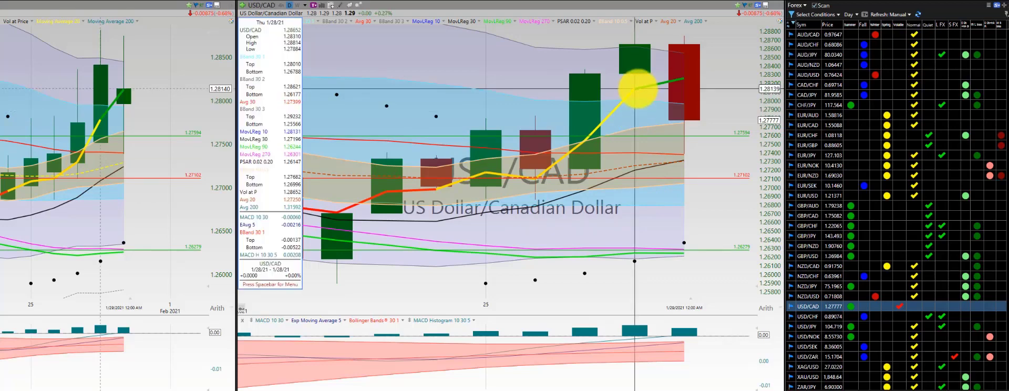
# Read the USD/CHF Wed 1/27/21 and Thu 1/28/21 bar values, then open USD/JPY.
pyautogui.press('Down')
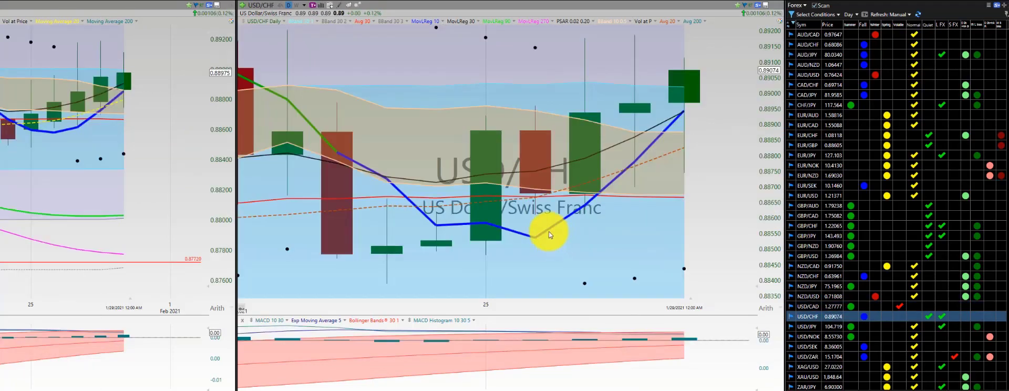
pyautogui.click(483, 229)
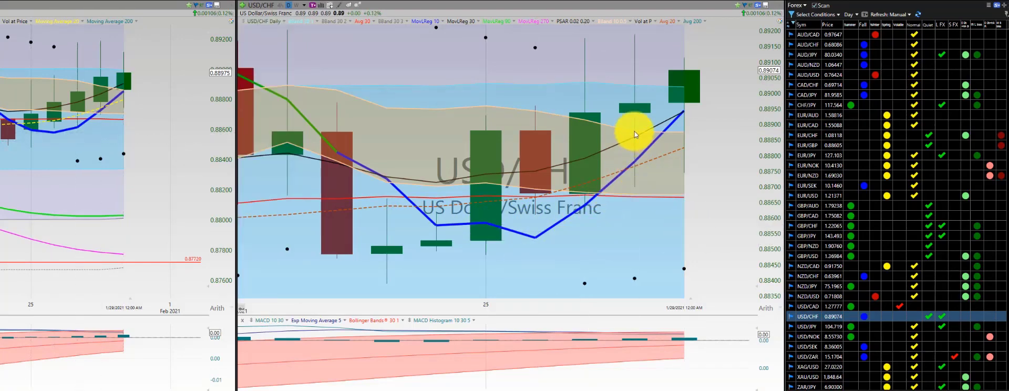
pyautogui.click(634, 164)
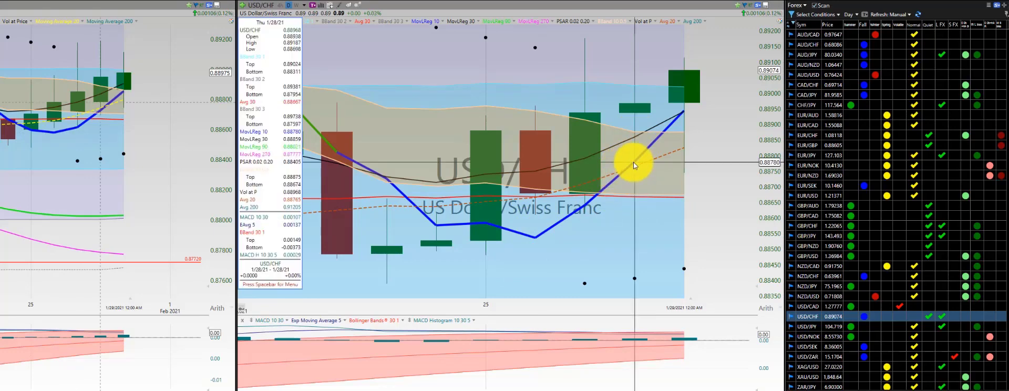
pyautogui.click(585, 209)
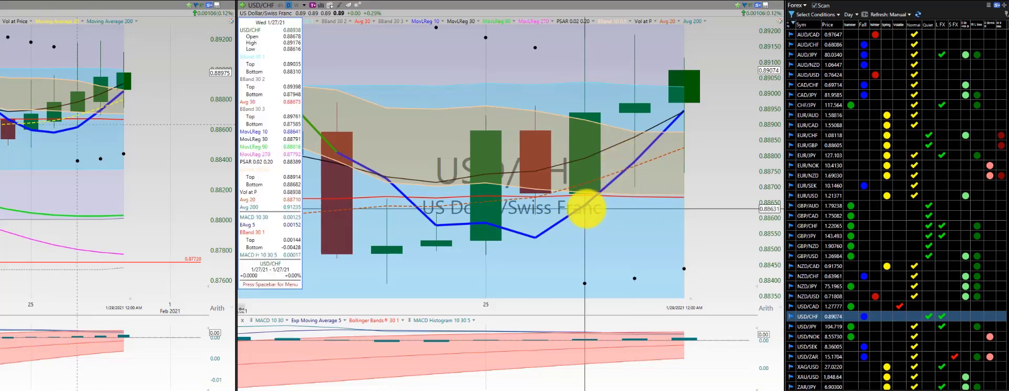
pyautogui.click(635, 191)
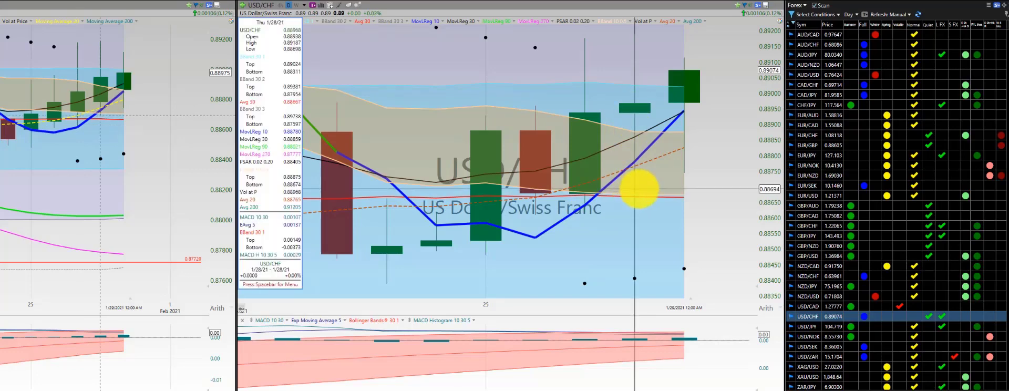
pyautogui.click(639, 188)
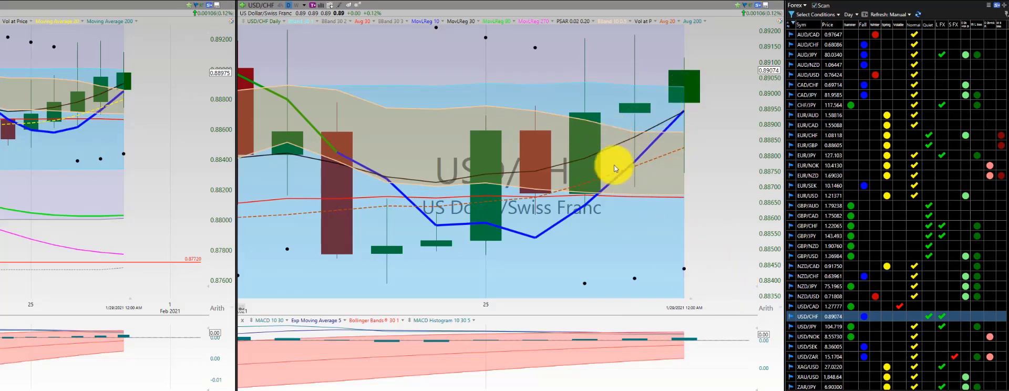
pyautogui.click(806, 327)
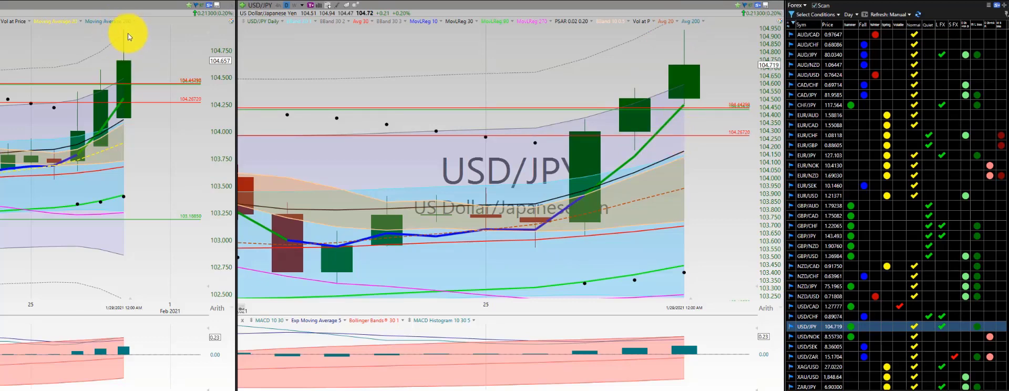
# Inspect the Mon 1/25/21 USD/NOK bar values, then look over the USD/SEK chart.
pyautogui.press('Down')
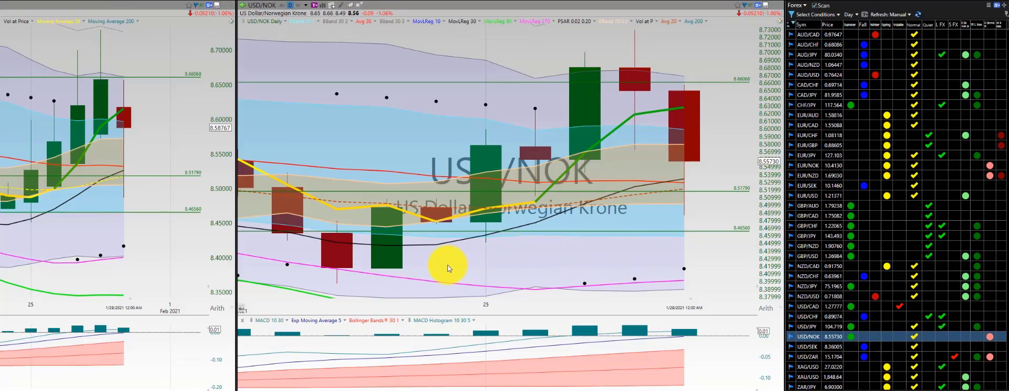
pyautogui.moveTo(441, 263); pyautogui.dragTo(642, 184)
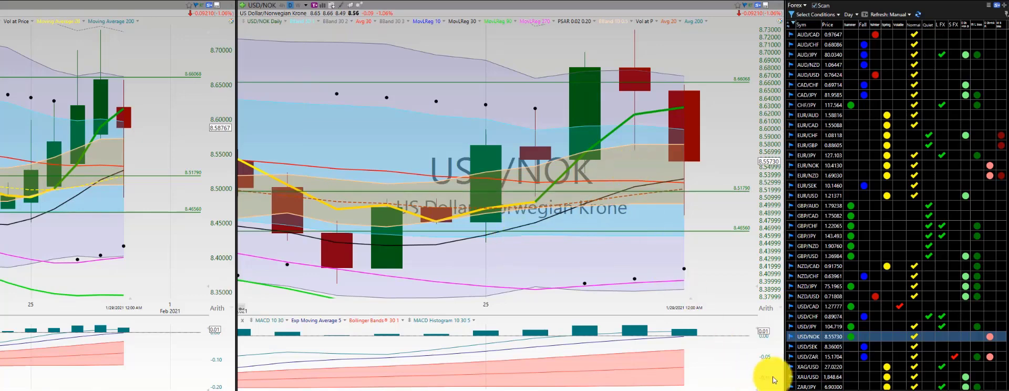
pyautogui.click(809, 346)
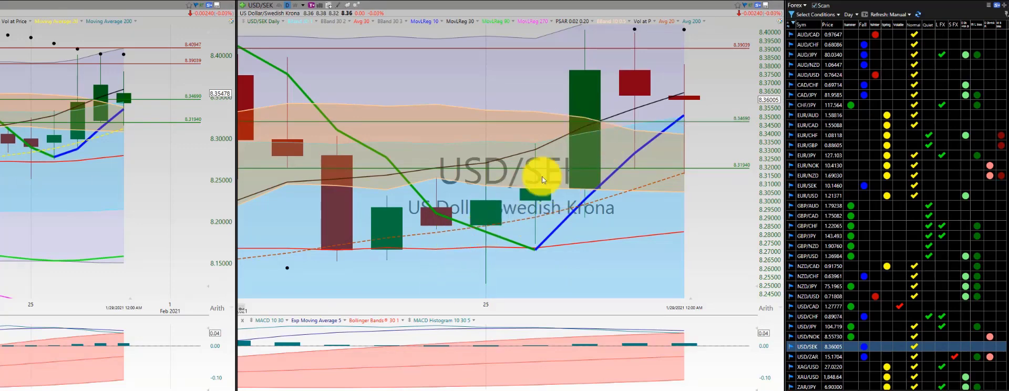
pyautogui.moveTo(572, 128)
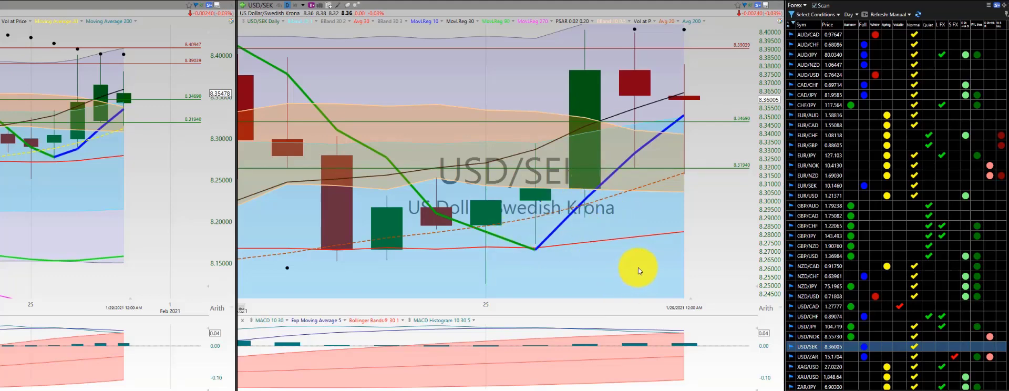
# Trace USD/ZAR bar values from 1/24/21 onward, then advance to silver XAG/USD.
pyautogui.click(794, 355)
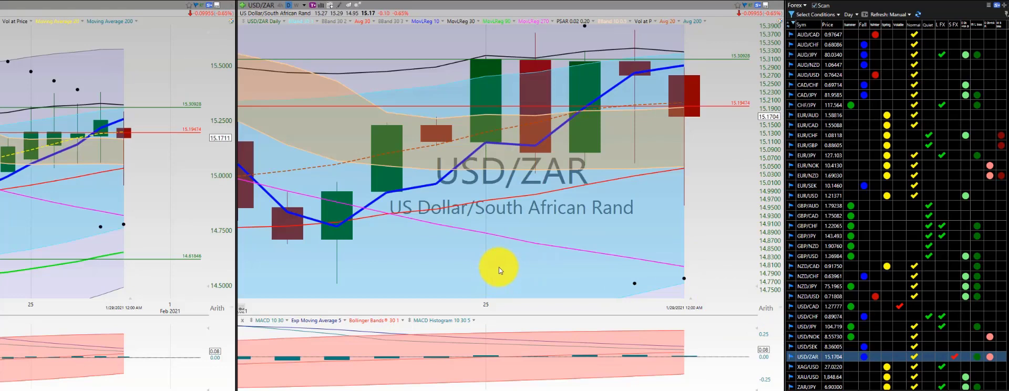
pyautogui.moveTo(429, 198); pyautogui.dragTo(655, 160)
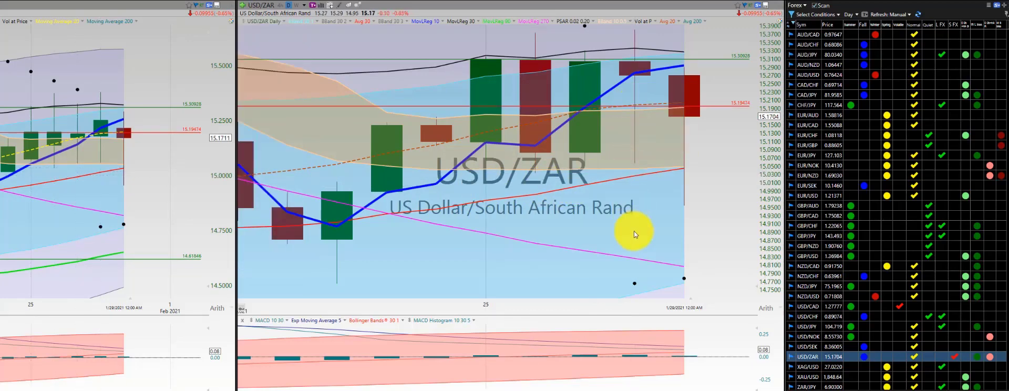
pyautogui.press('space')
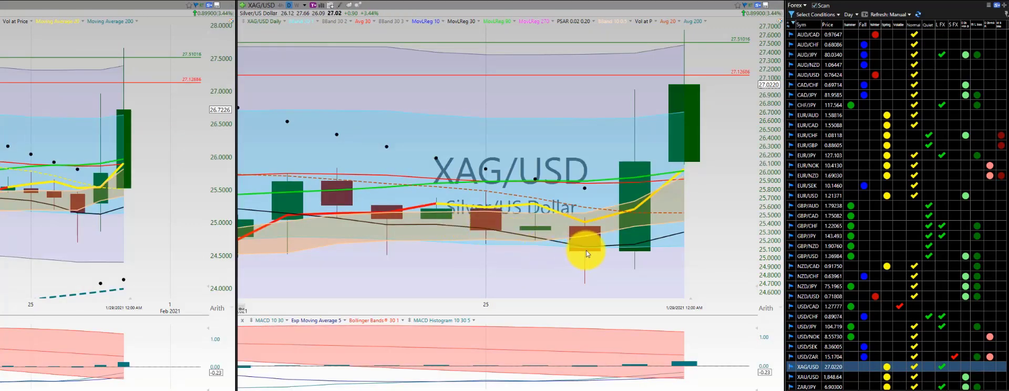
# Check the latest XAG/USD bar, view the gold XAU/USD chart, then load ZAR/JPY.
pyautogui.click(628, 213)
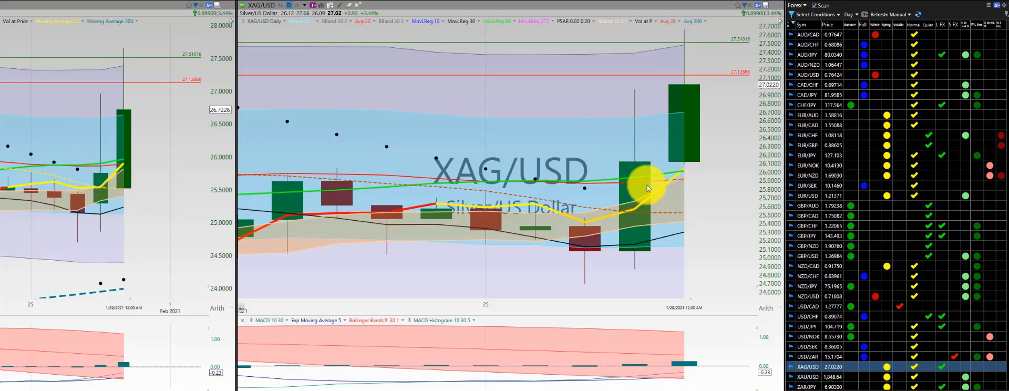
pyautogui.click(810, 377)
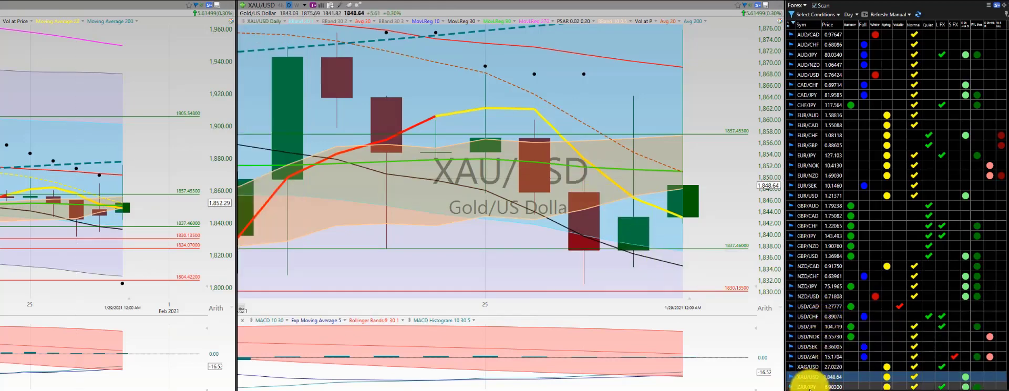
pyautogui.click(808, 387)
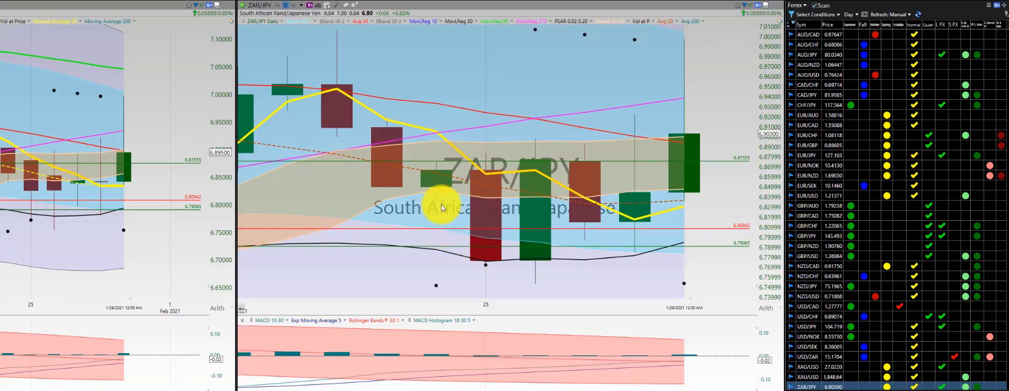
# Trace the ZAR/JPY bar values from Mon 1/25/21 through Wed 1/27/21.
pyautogui.click(484, 203)
pyautogui.moveTo(485, 203); pyautogui.dragTo(594, 213)
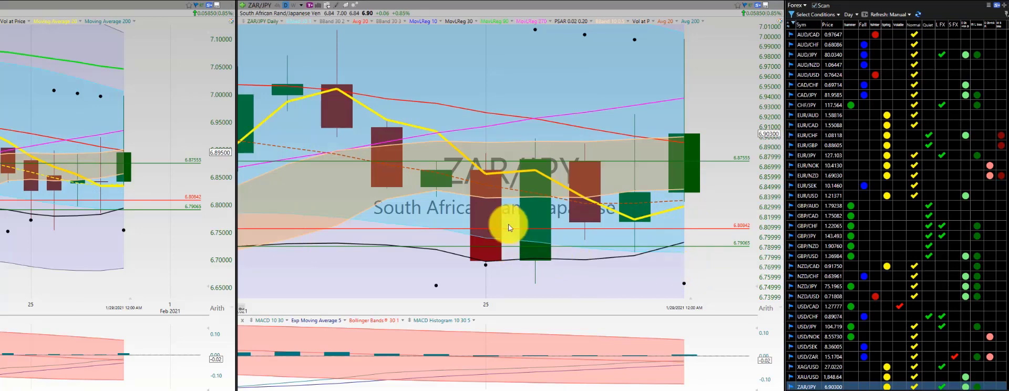